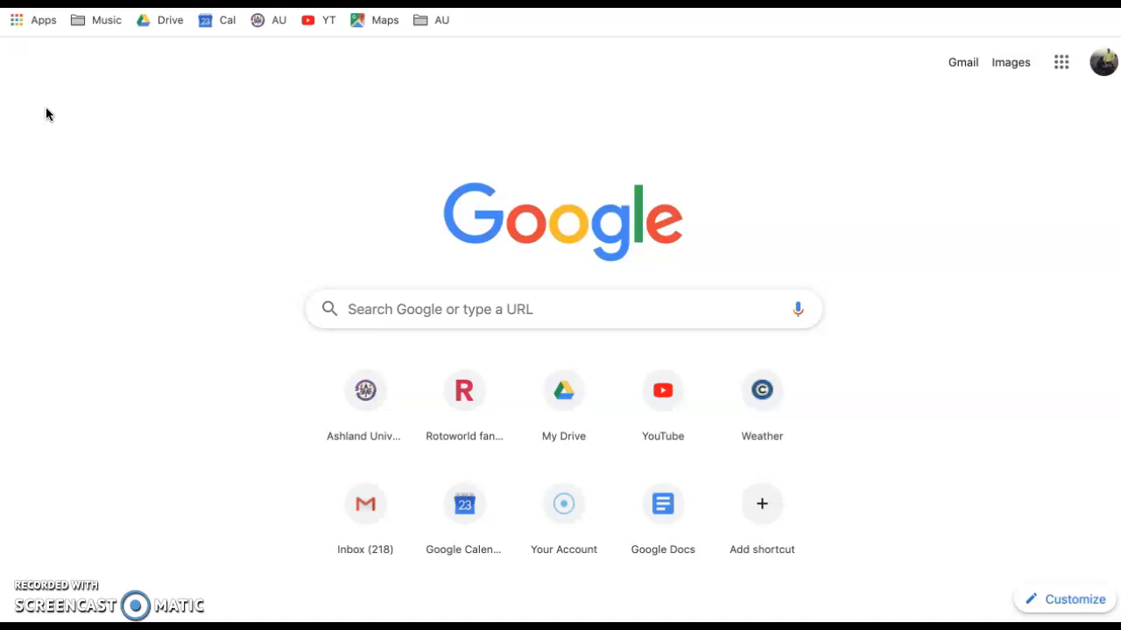
Switch to Google Calendar and hide the Deadlines calendar from the month view.
left_click(1062, 67)
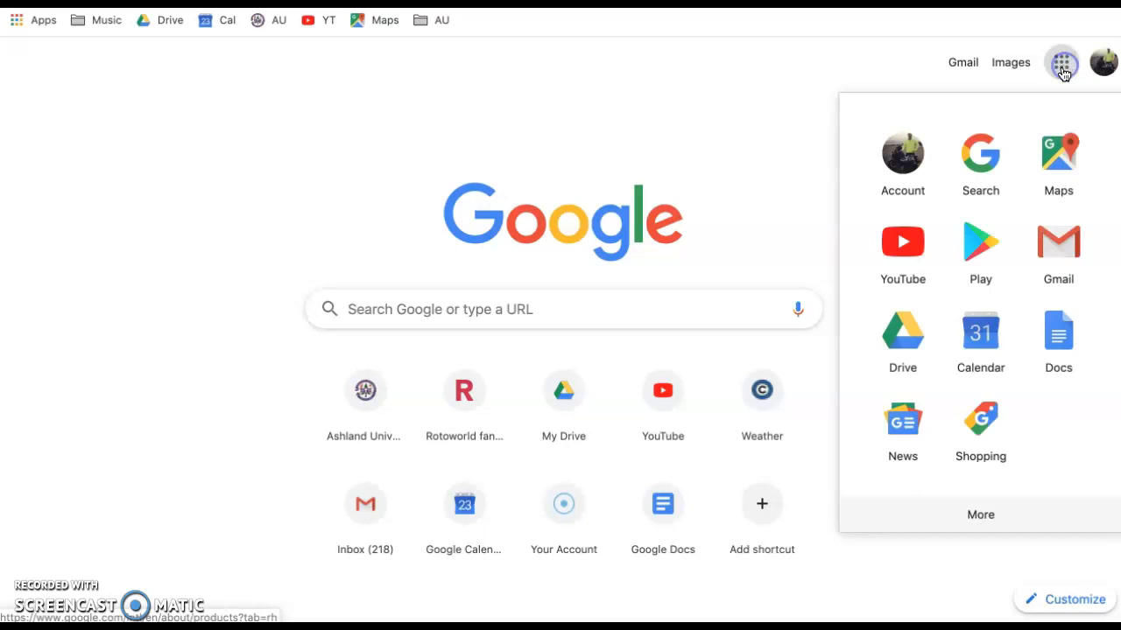
left_click(978, 346)
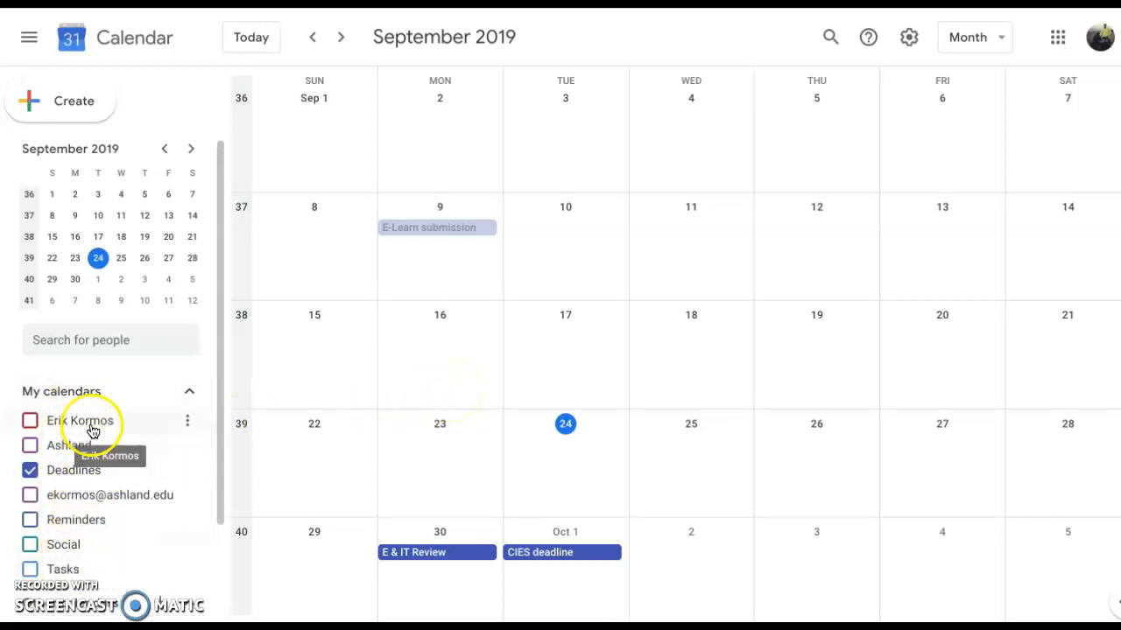
left_click(85, 473)
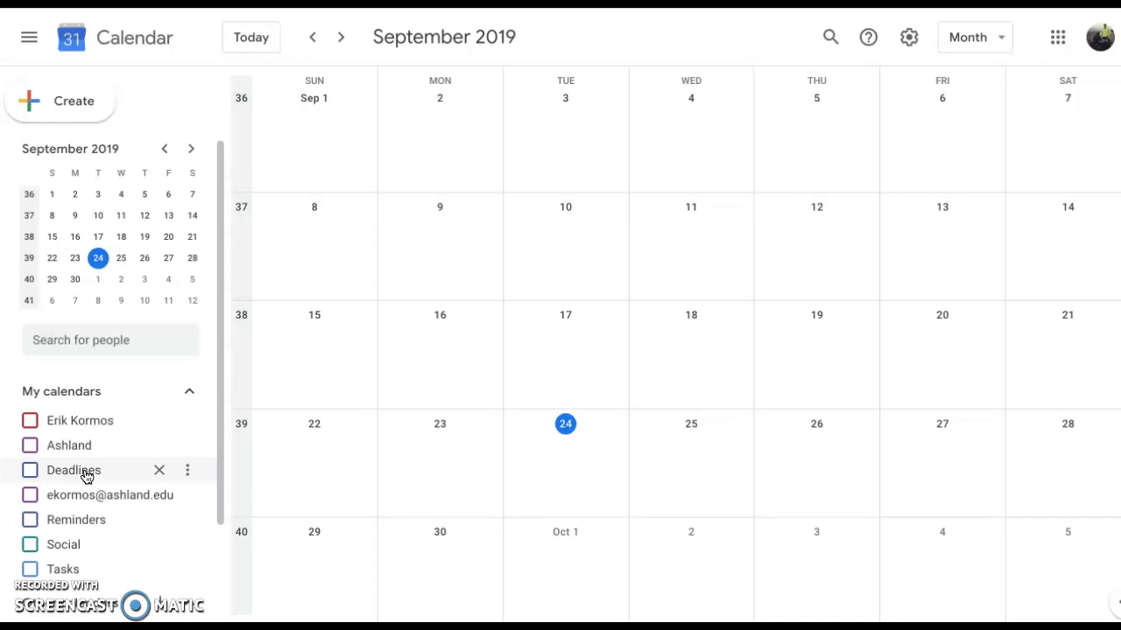
Open the calendar settings and expand the options for adding a calendar.
left_click(908, 39)
left_click(919, 90)
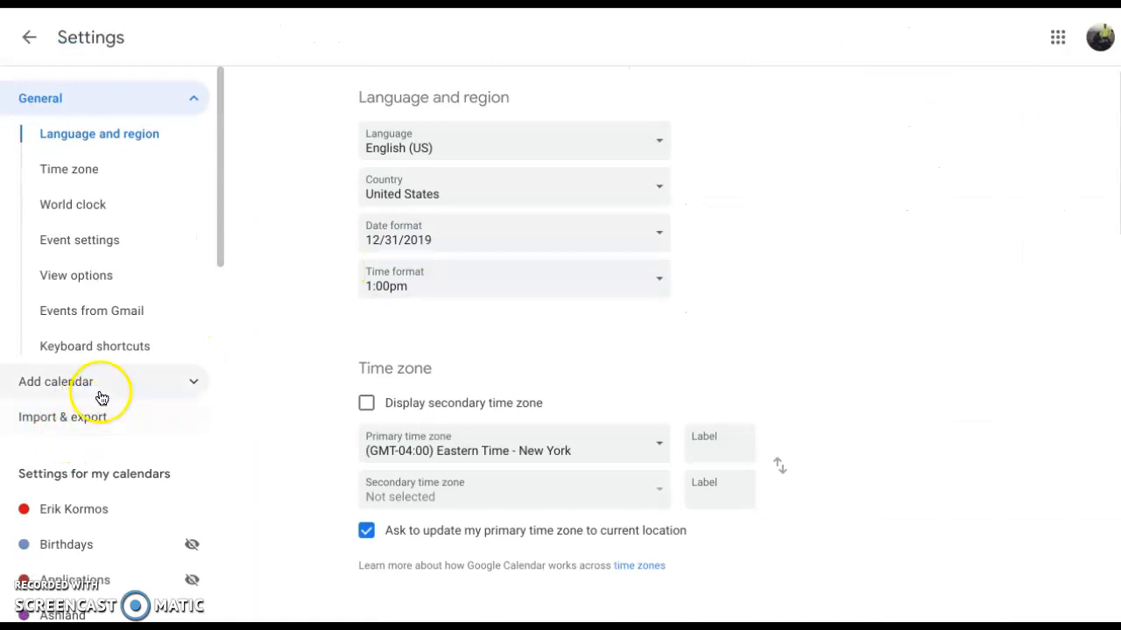
scroll(105, 395, "down", 2)
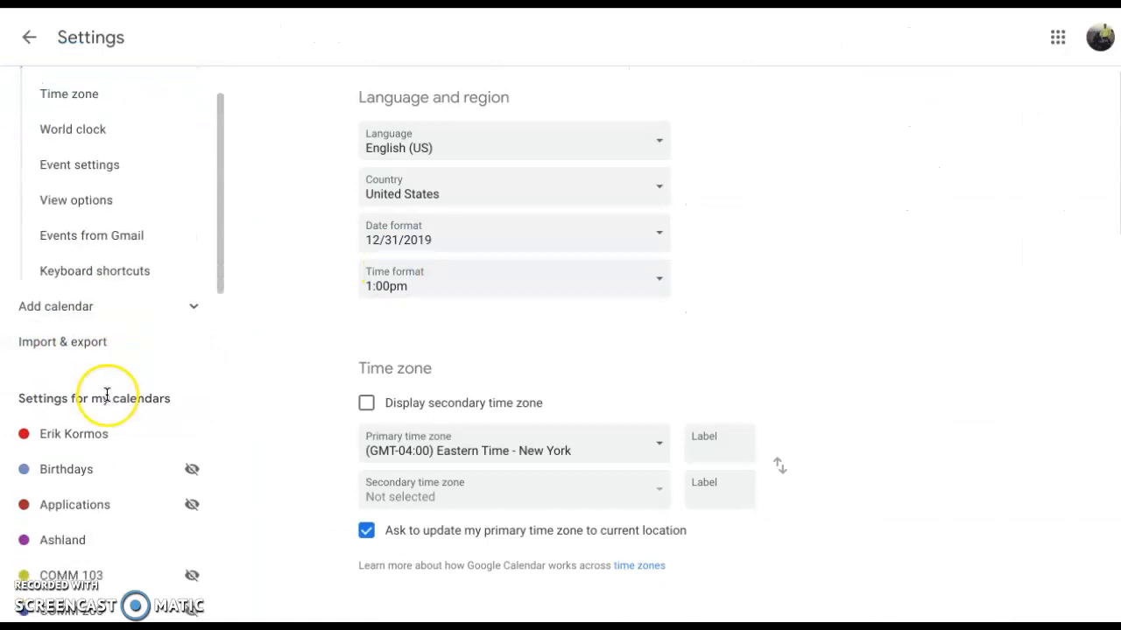
scroll(107, 395, "up", 2)
scroll(107, 395, "down", 5)
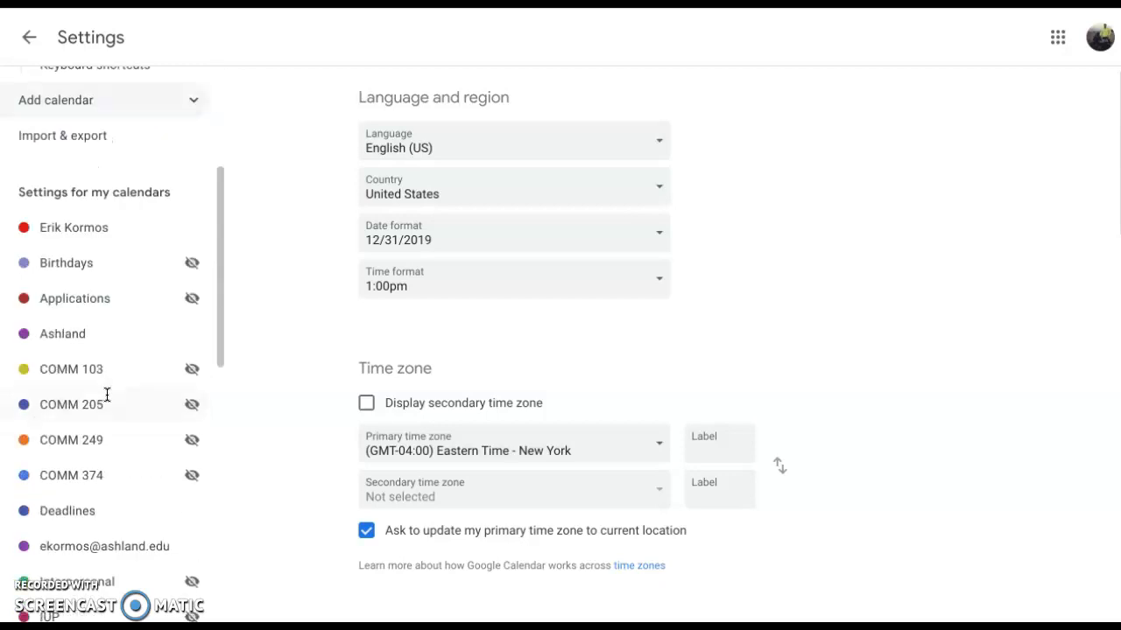
scroll(106, 395, "up", 5)
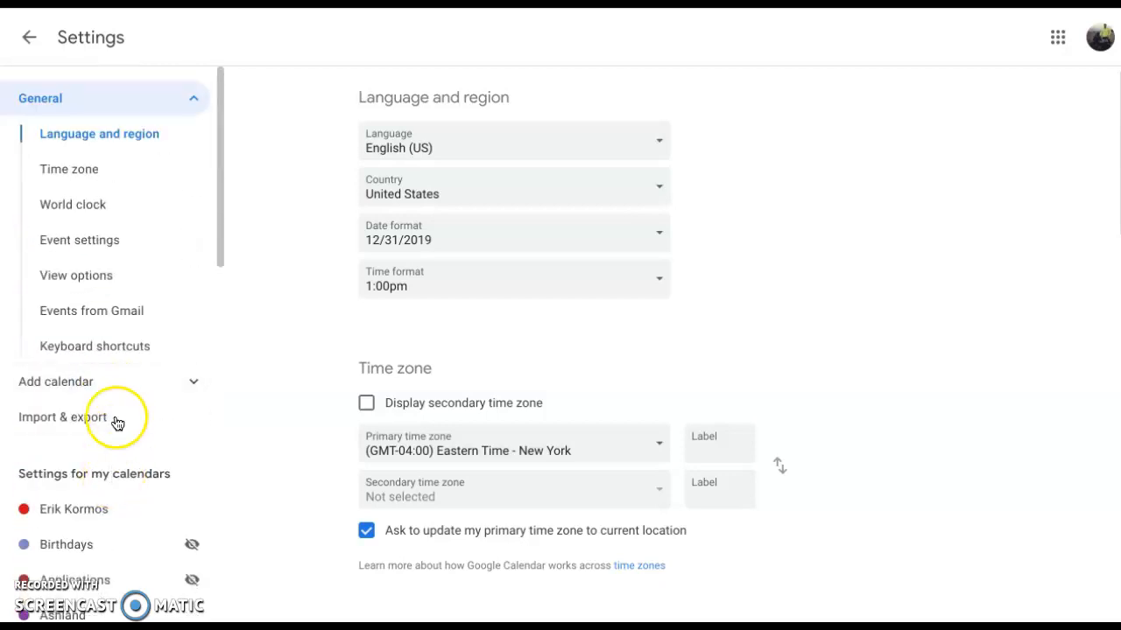
left_click(117, 382)
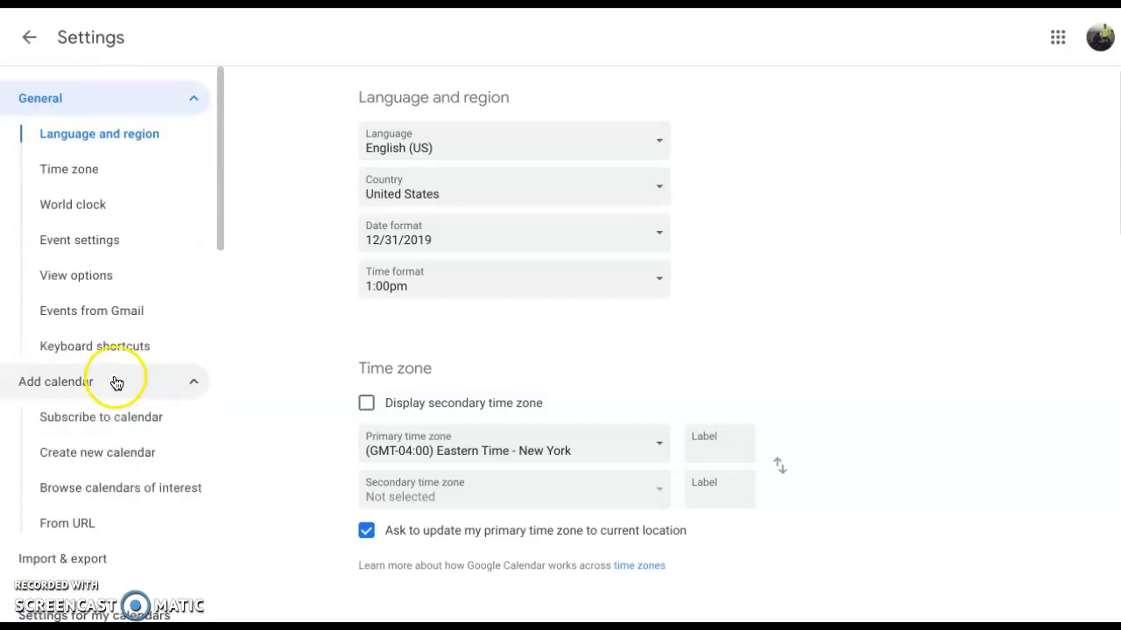
Create a new calendar named "EDCI Example" and return to the month view.
left_click(103, 463)
type("EEG")
type("SI Examp")
type("le")
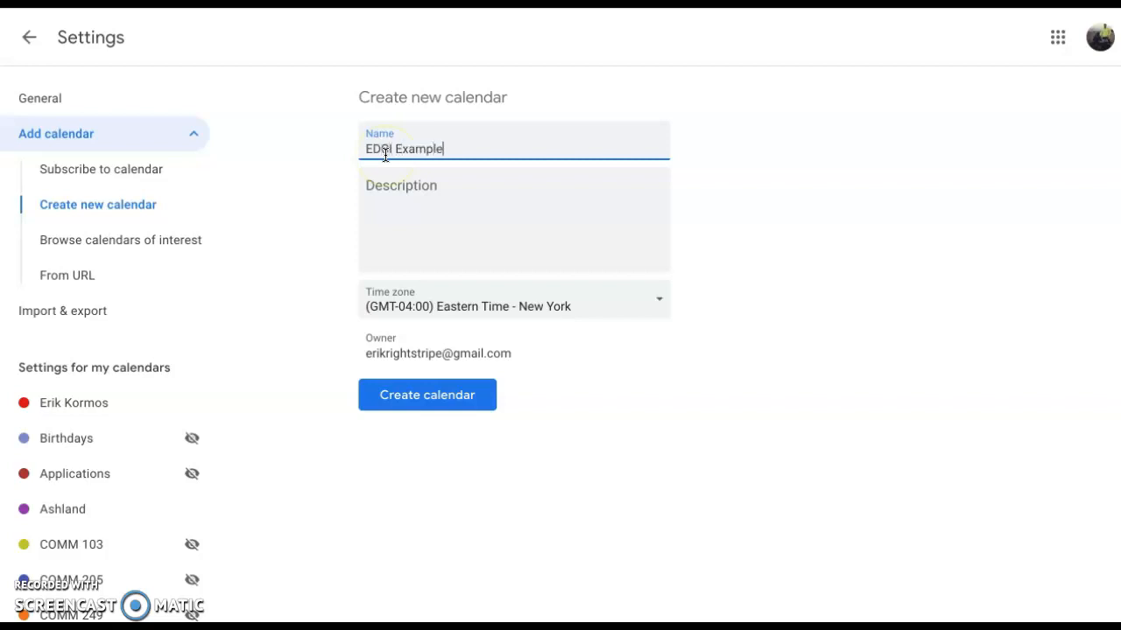
left_click(443, 408)
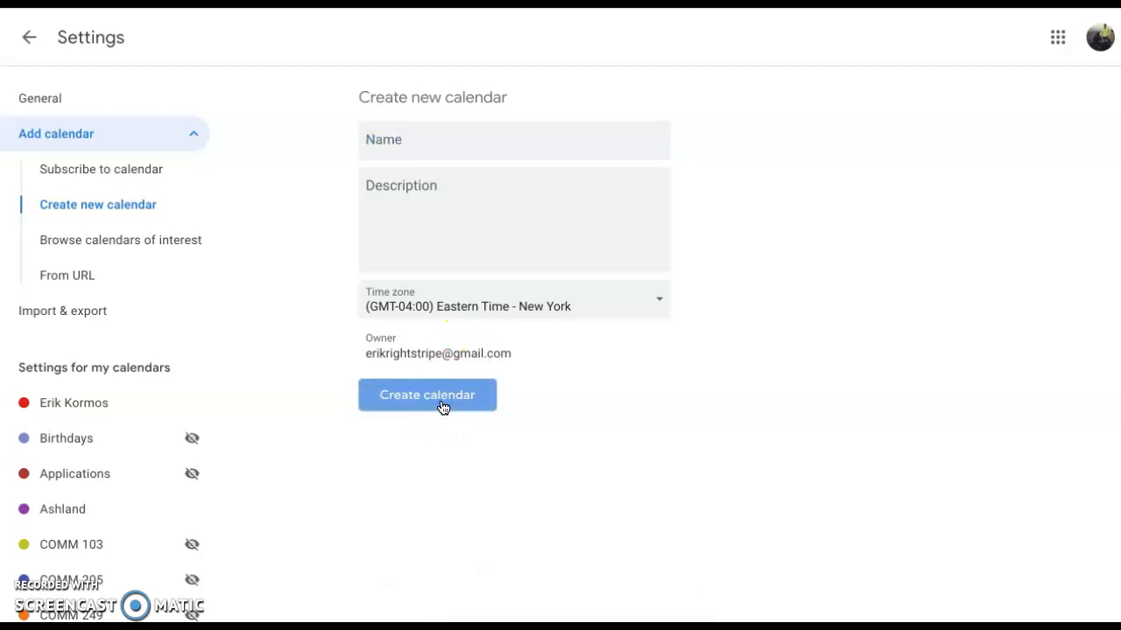
left_click(29, 44)
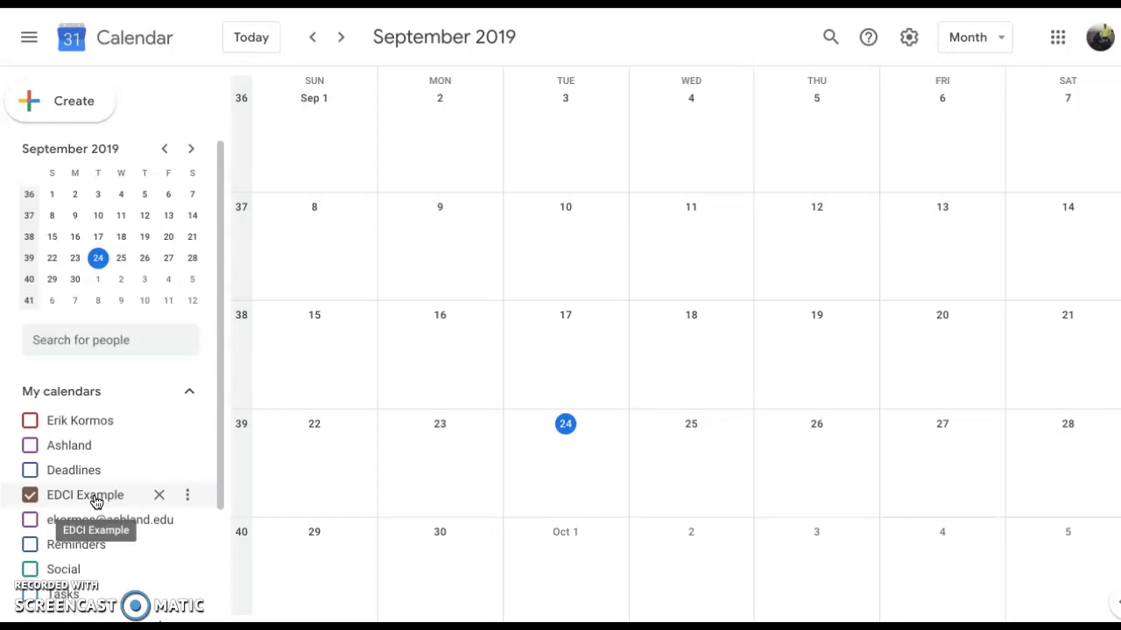
Start a new event on Sep 24, 2019 in the full event editor and title it "Event 1".
left_click(73, 115)
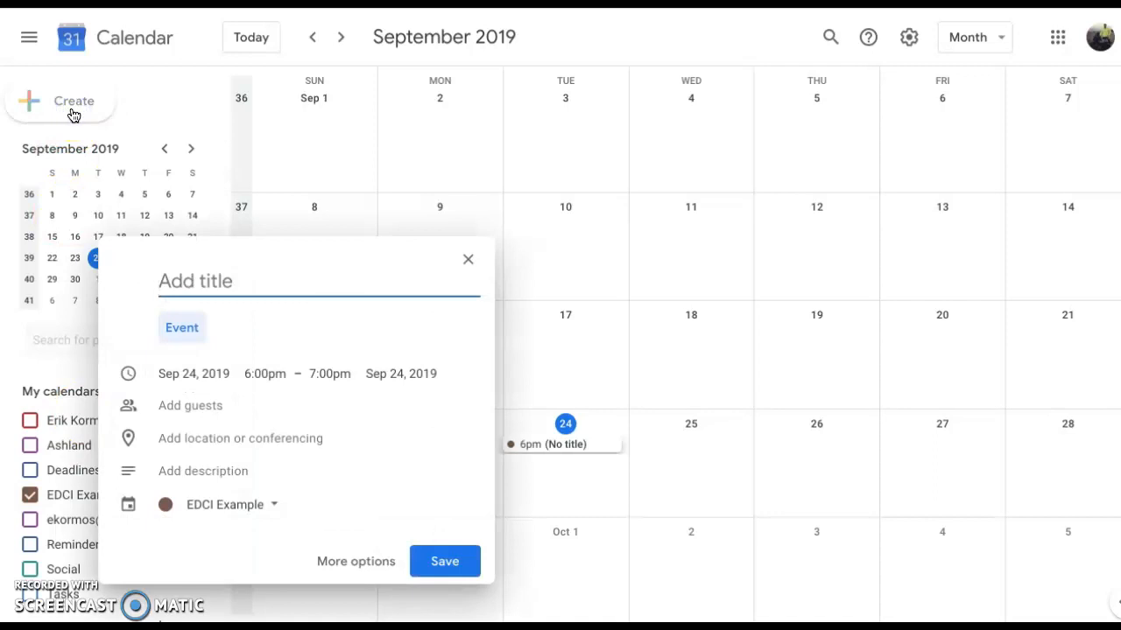
key("Escape")
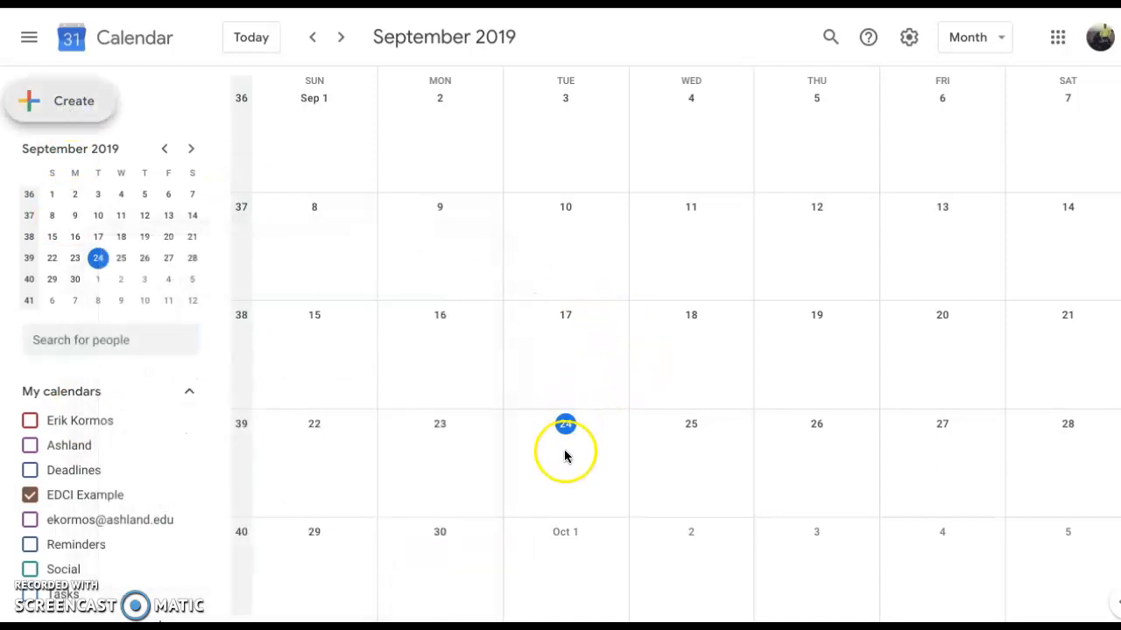
double_click(565, 455)
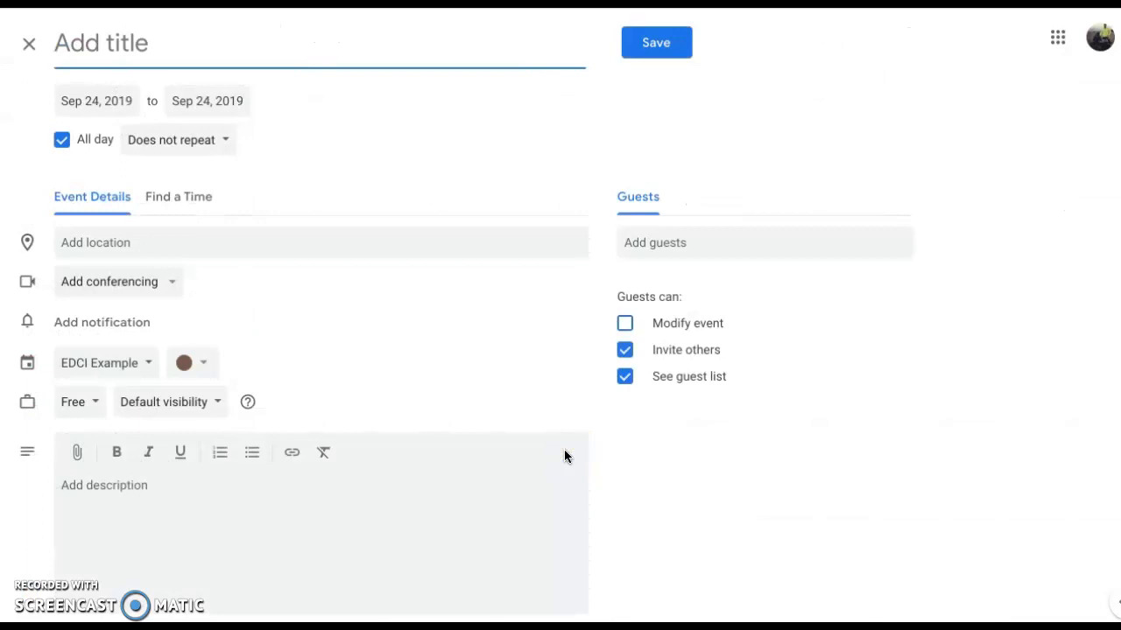
type("Event 1")
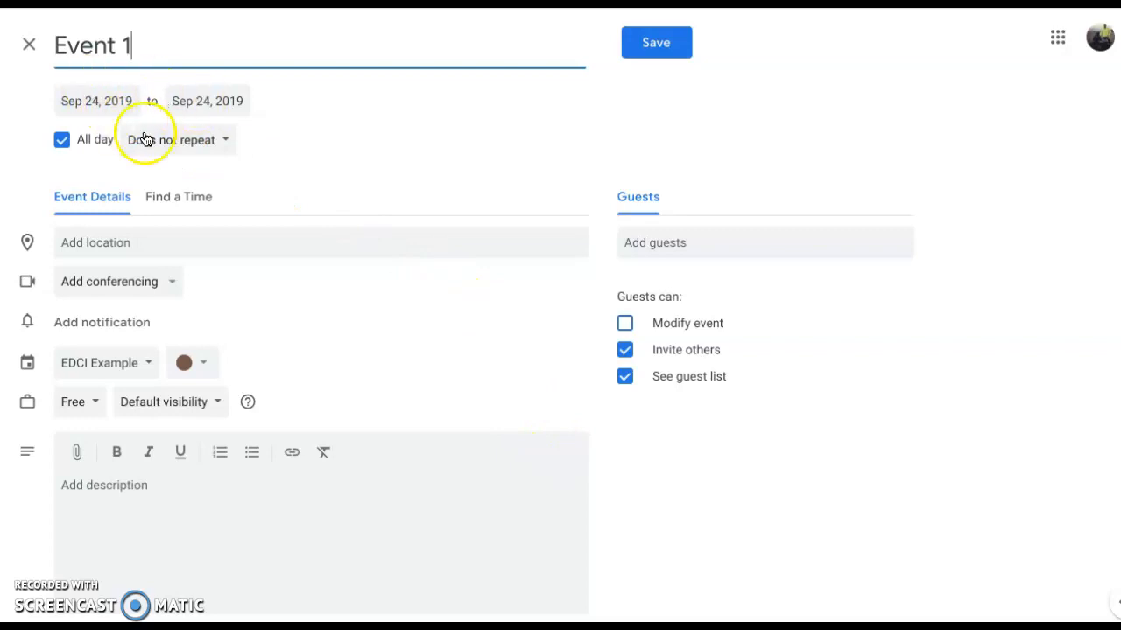
Schedule Event 1 from 9:00am to 10:30am on Sep 24, 2019 instead of all day.
left_click(168, 200)
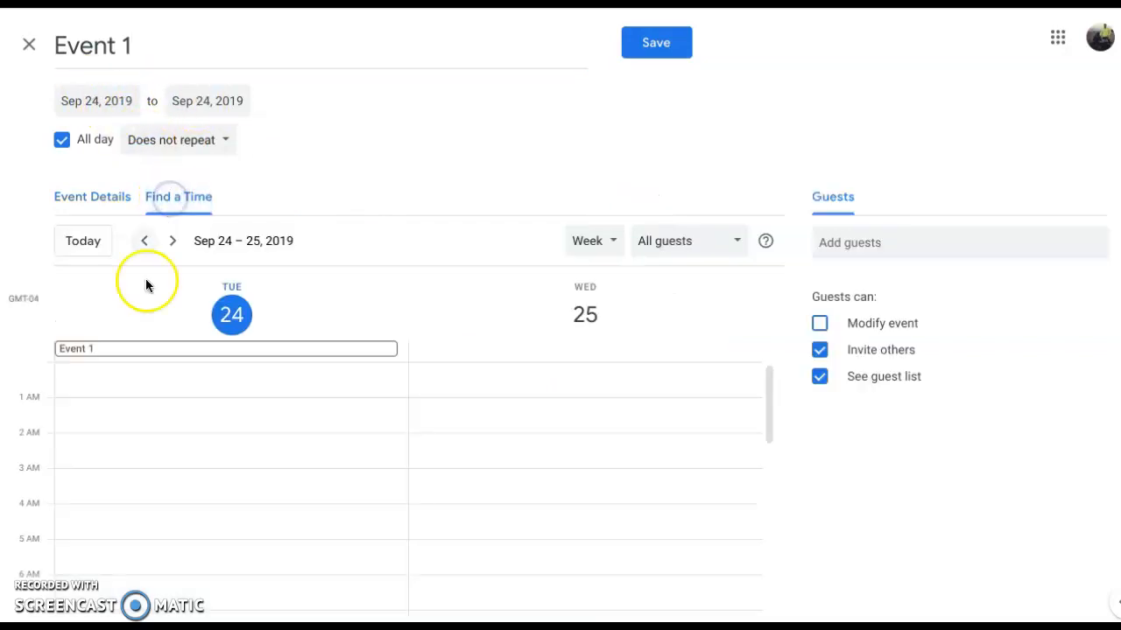
scroll(159, 467, "down", 2)
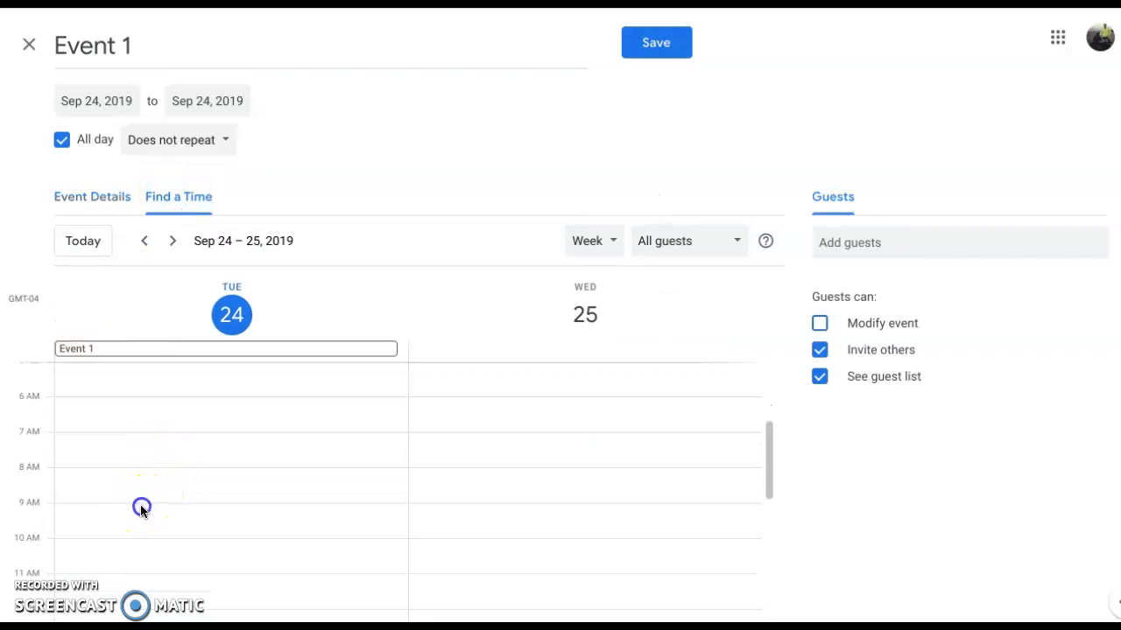
left_click(141, 509)
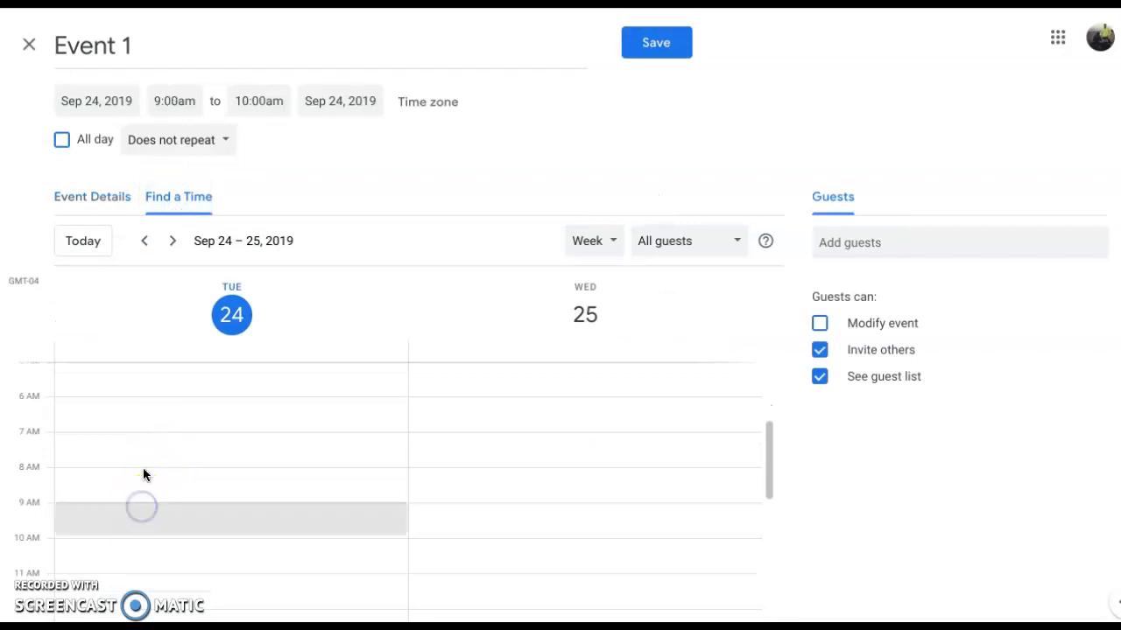
left_click(248, 105)
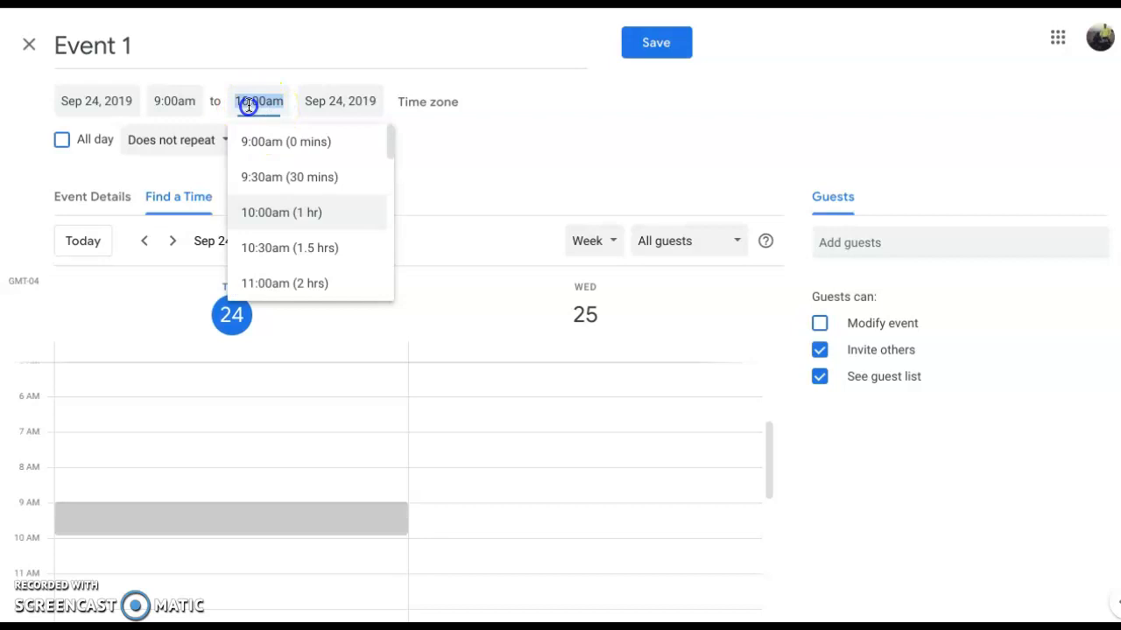
type("10:30am")
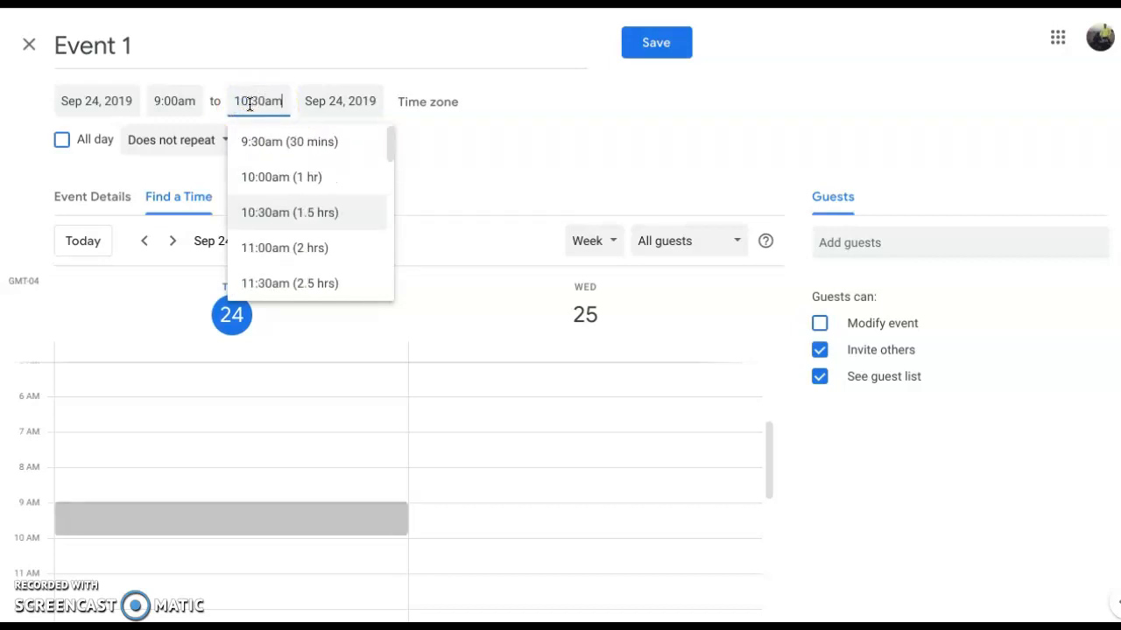
left_click(473, 158)
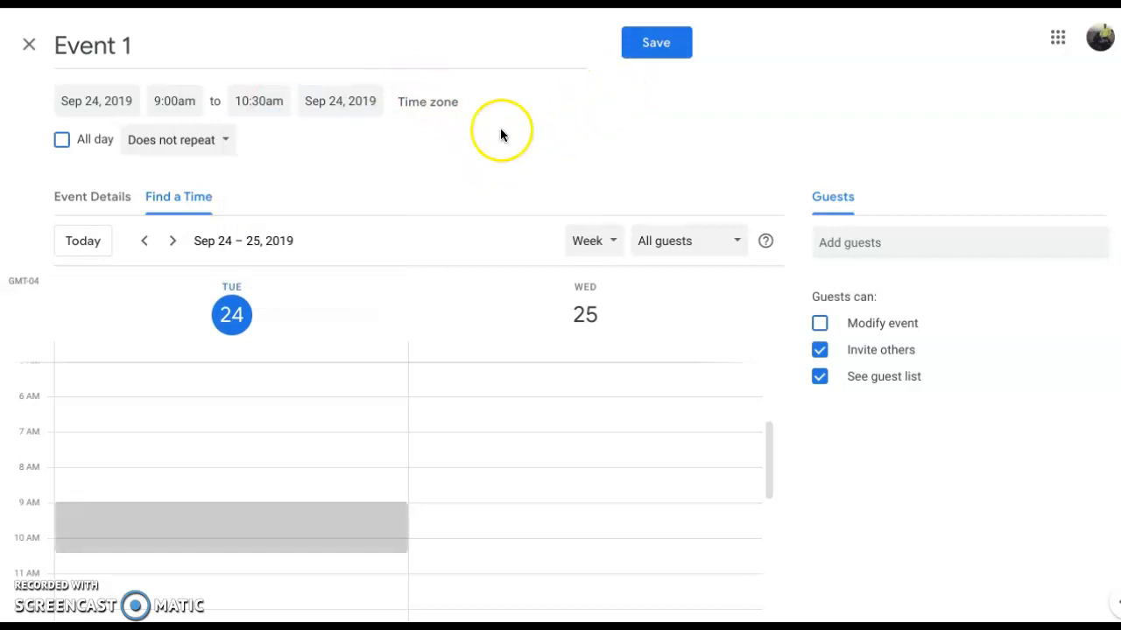
Add an email notification 10 minutes before Event 1 in its event details.
left_click(126, 210)
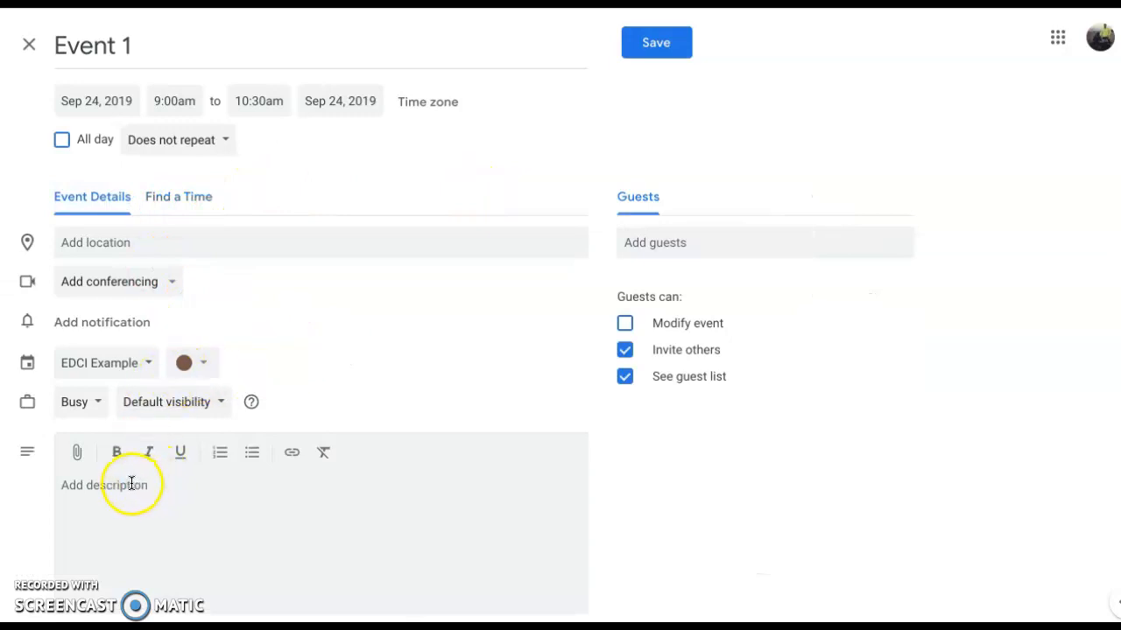
left_click(137, 326)
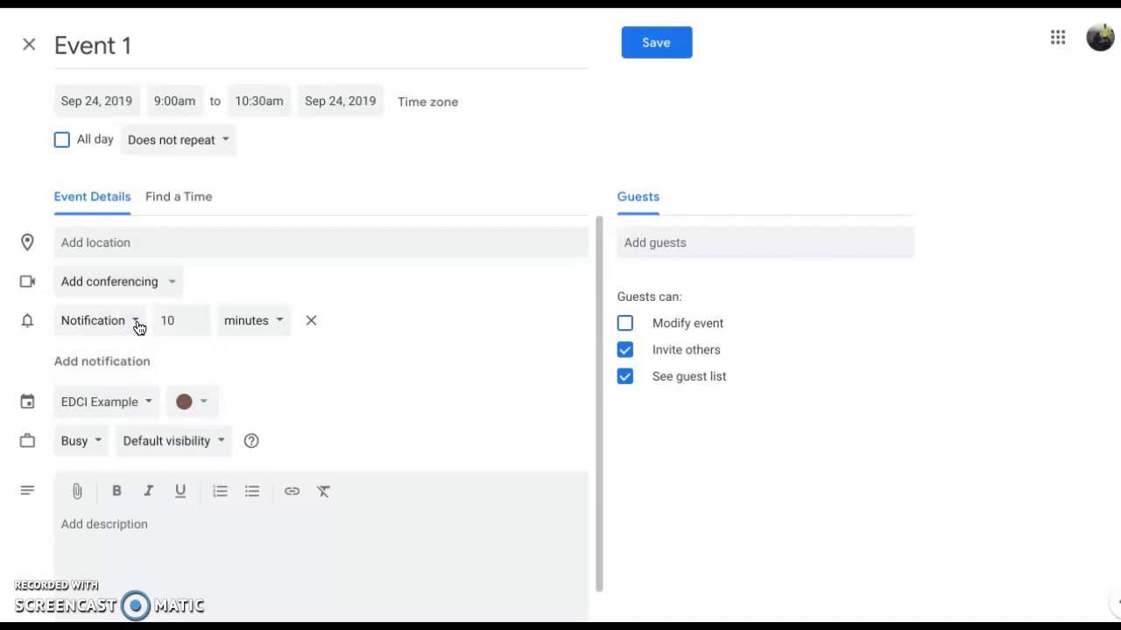
left_click(252, 323)
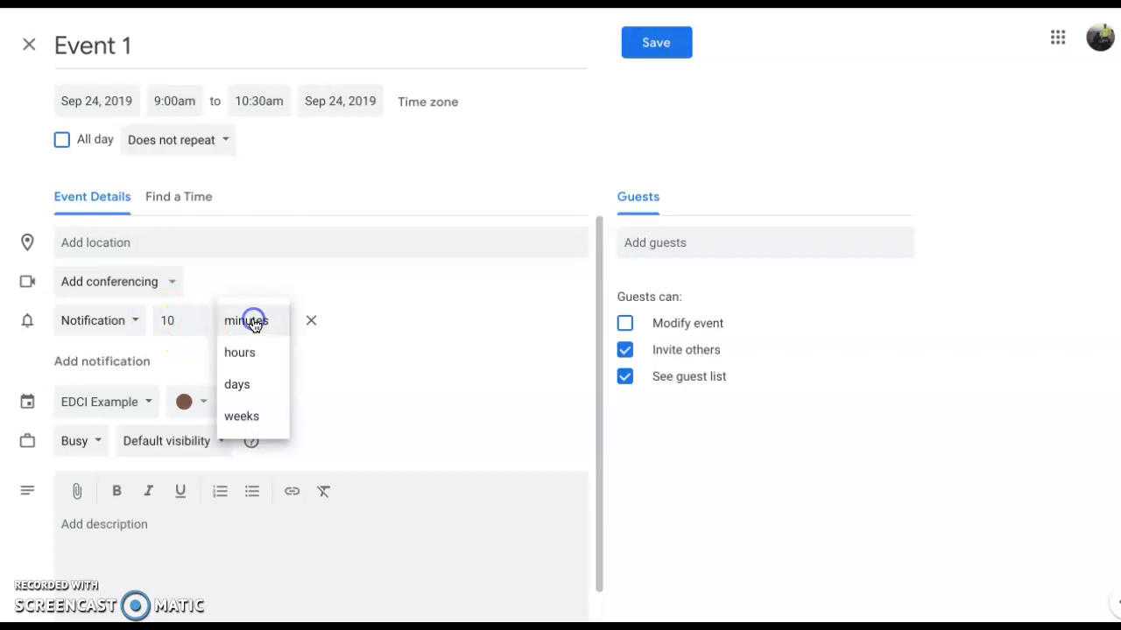
left_click(119, 323)
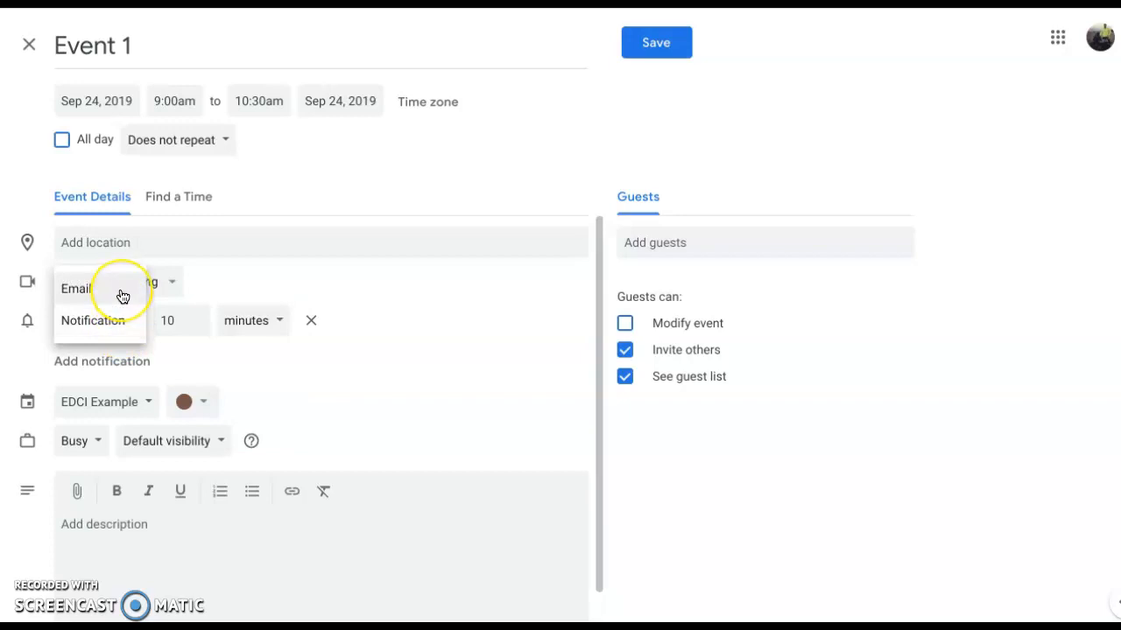
left_click(123, 297)
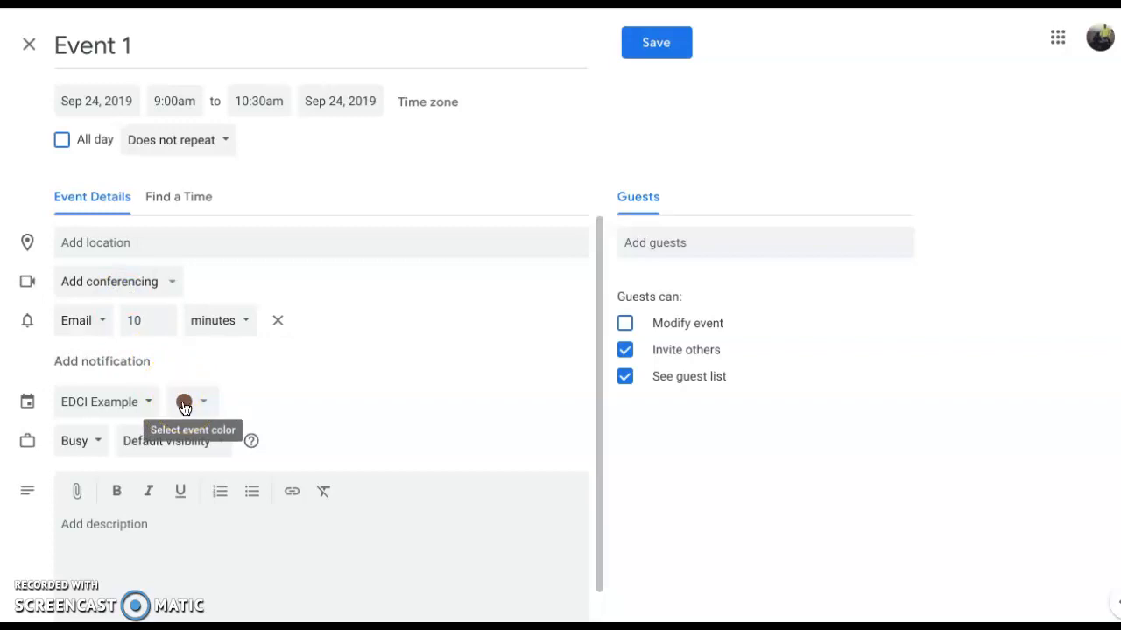
View the repeat options for Event 1 and save the event.
left_click(663, 42)
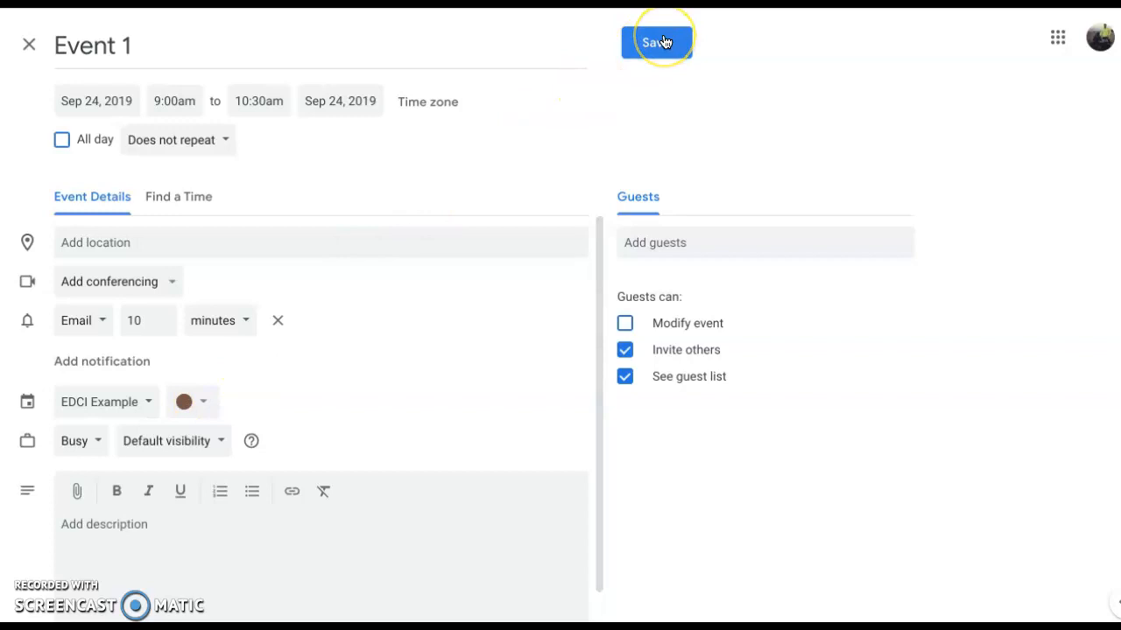
left_click(209, 150)
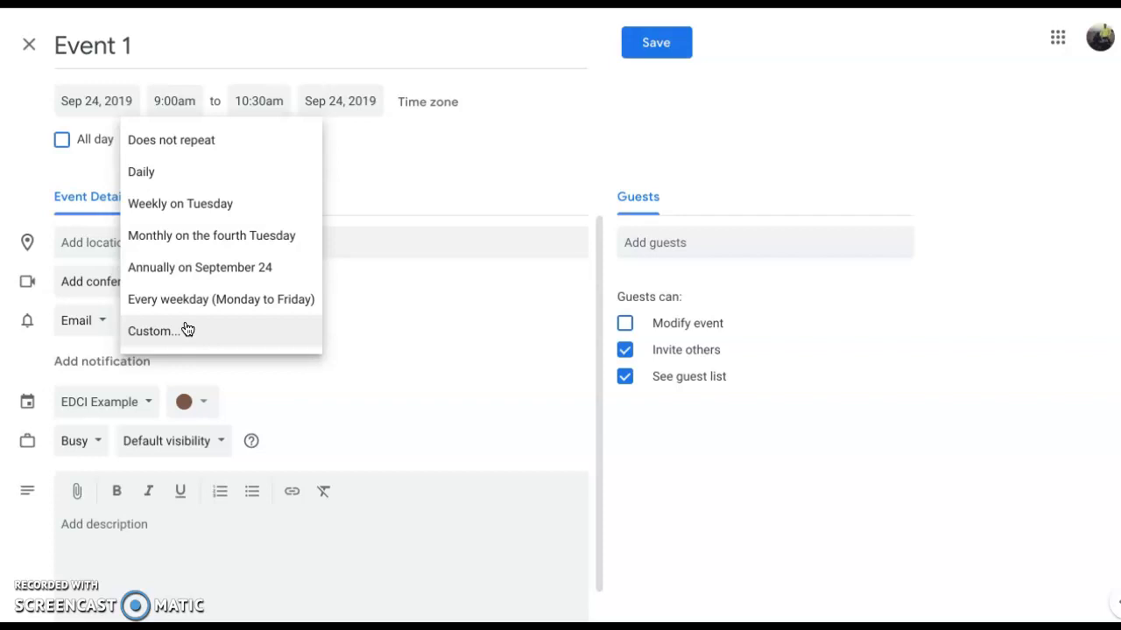
left_click(640, 42)
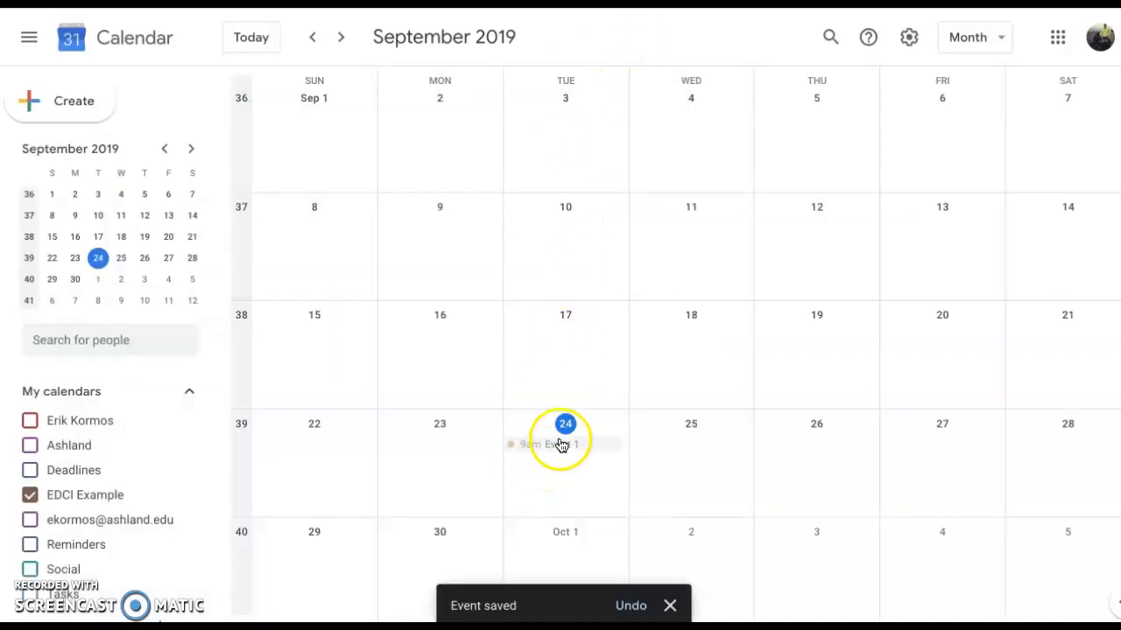
Move Event 1 to Wednesday, September 25, and change the EDCI Example calendar's color to Grape.
left_click_drag(563, 446, 666, 450)
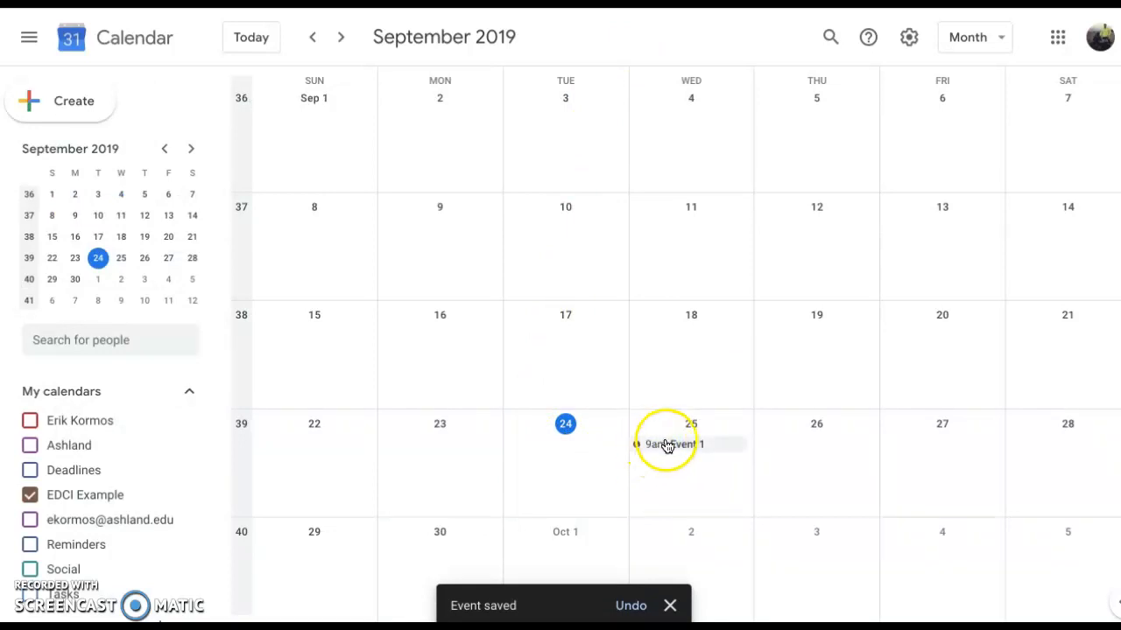
mouse_move(667, 451)
left_mouse_down()
mouse_move(578, 443)
mouse_move(683, 443)
mouse_move(688, 455)
left_mouse_up()
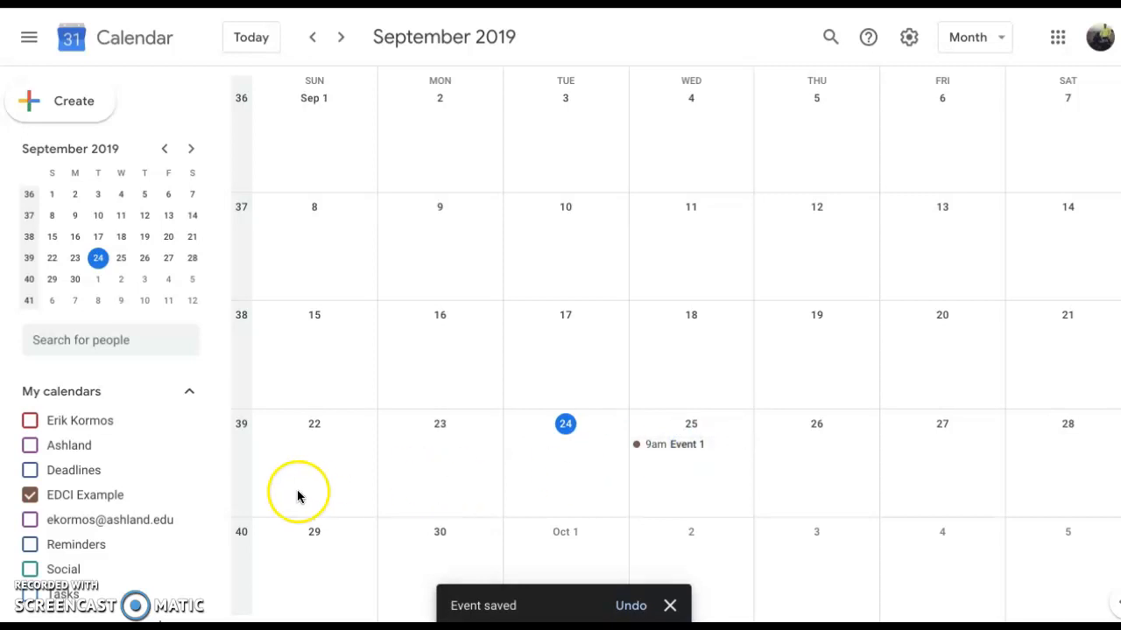
left_click(187, 496)
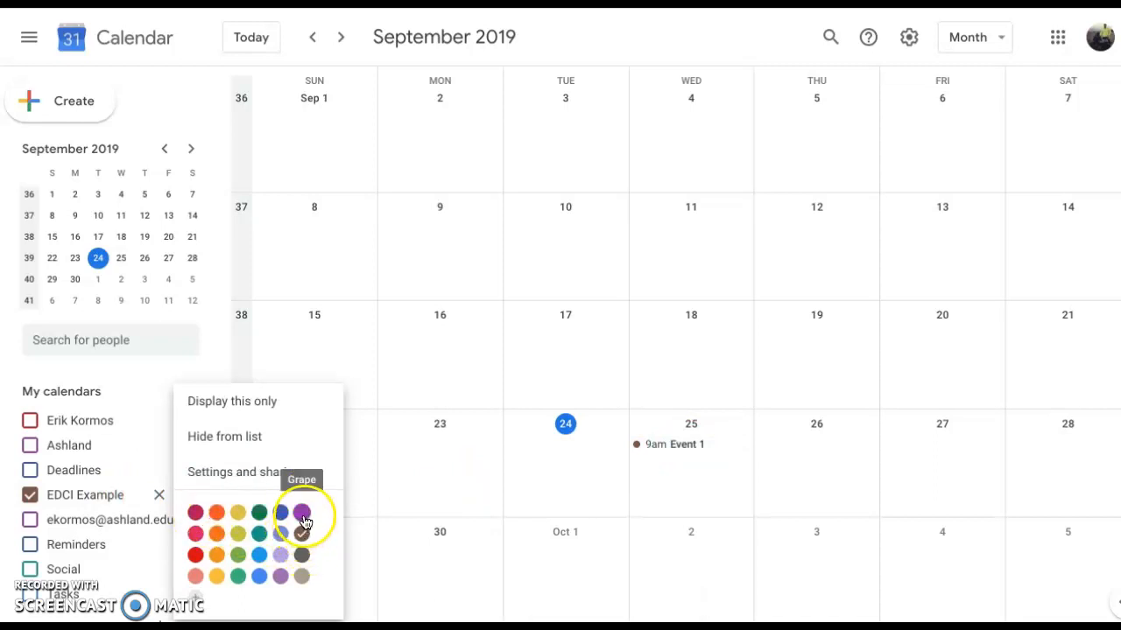
left_click(302, 520)
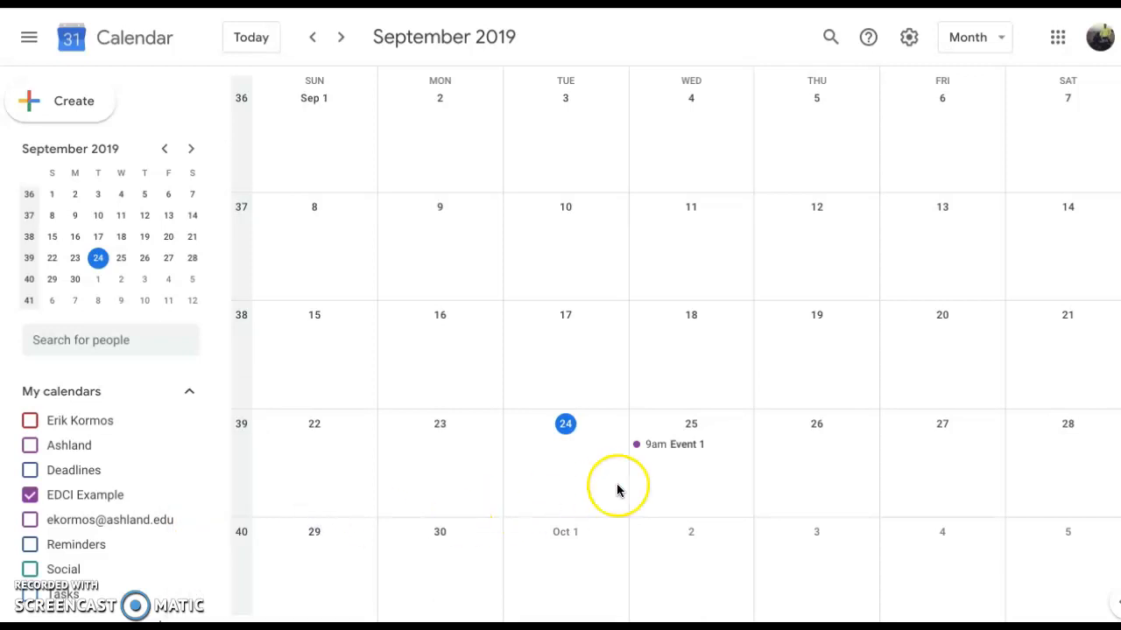
left_click(35, 100)
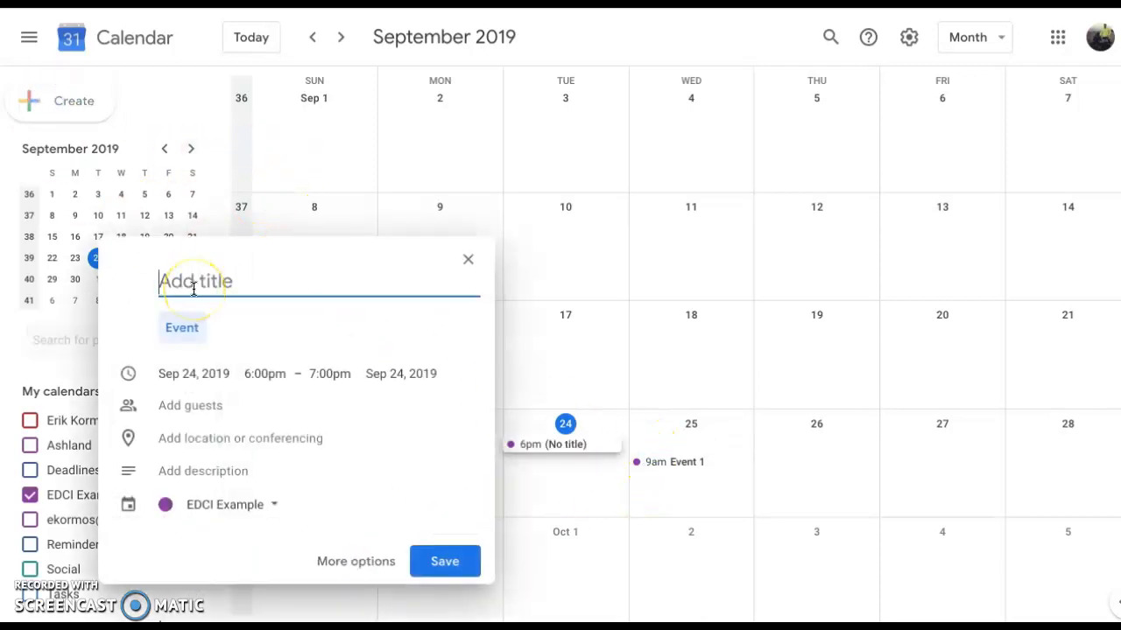
type("Day 1")
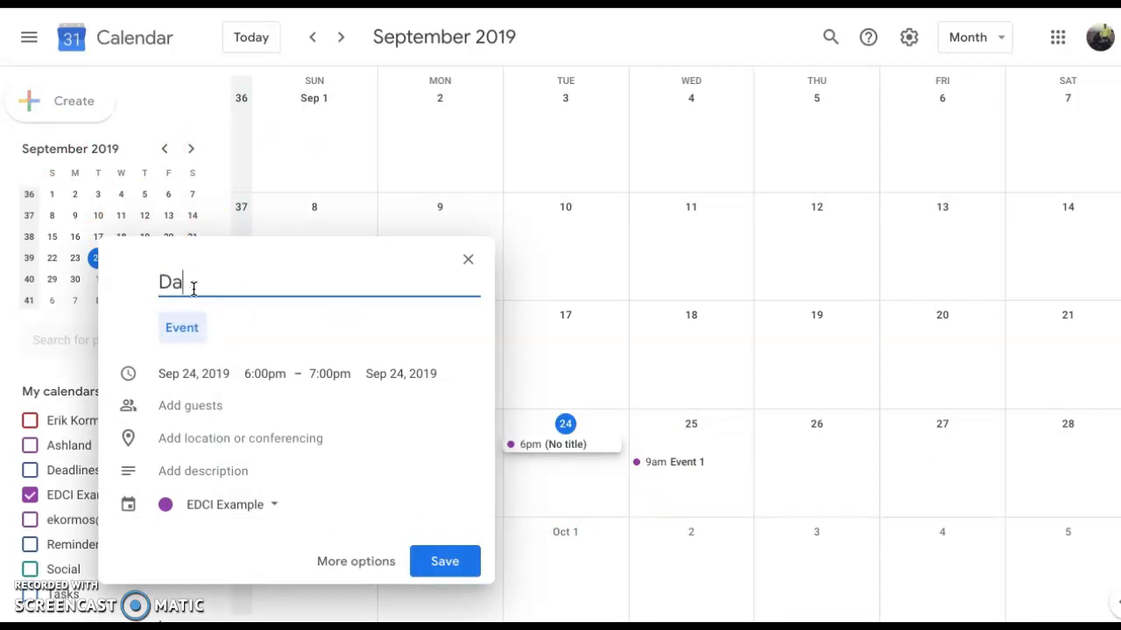
left_click(280, 375)
left_click(462, 270)
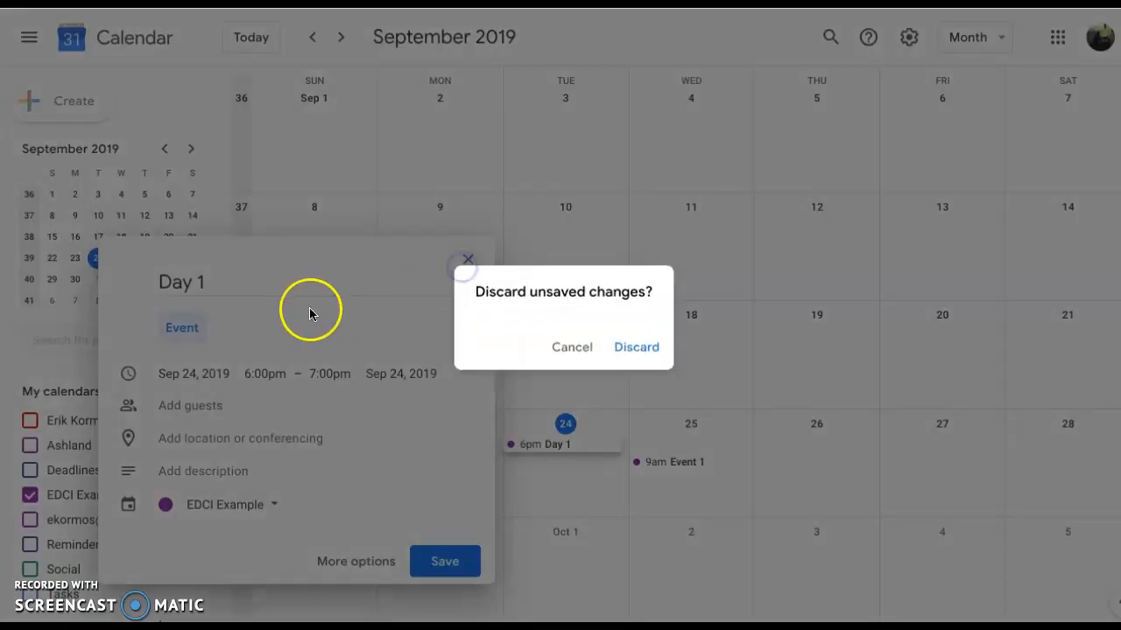
left_click(625, 343)
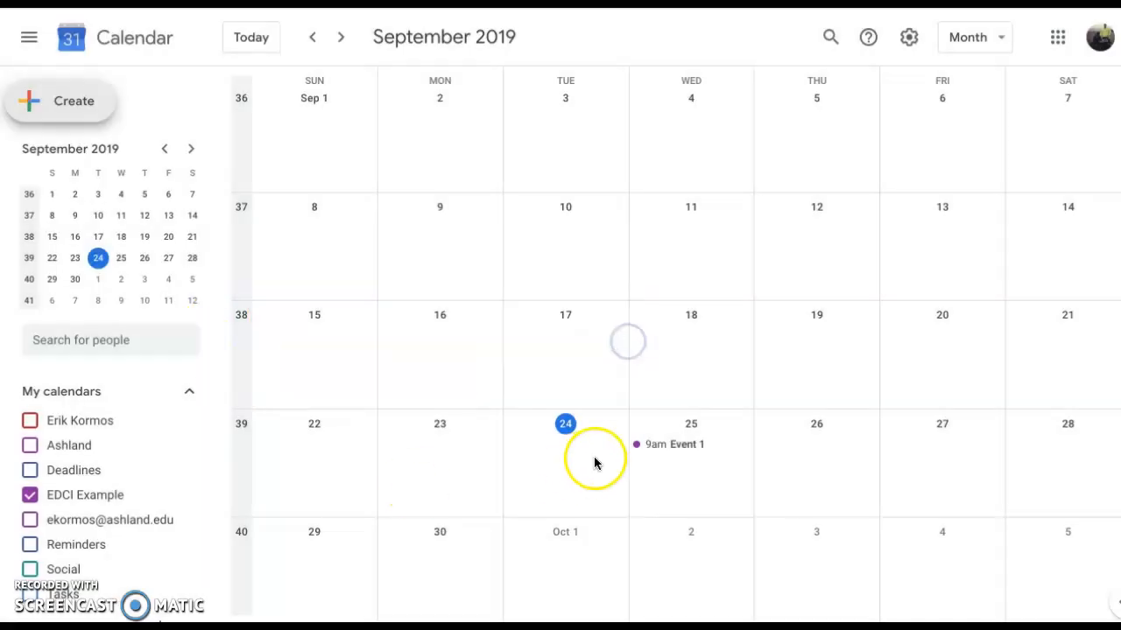
Create and save an all-day event titled Day 1 on Sep 25, 2019 in the EDCI Example calendar.
left_click(675, 463)
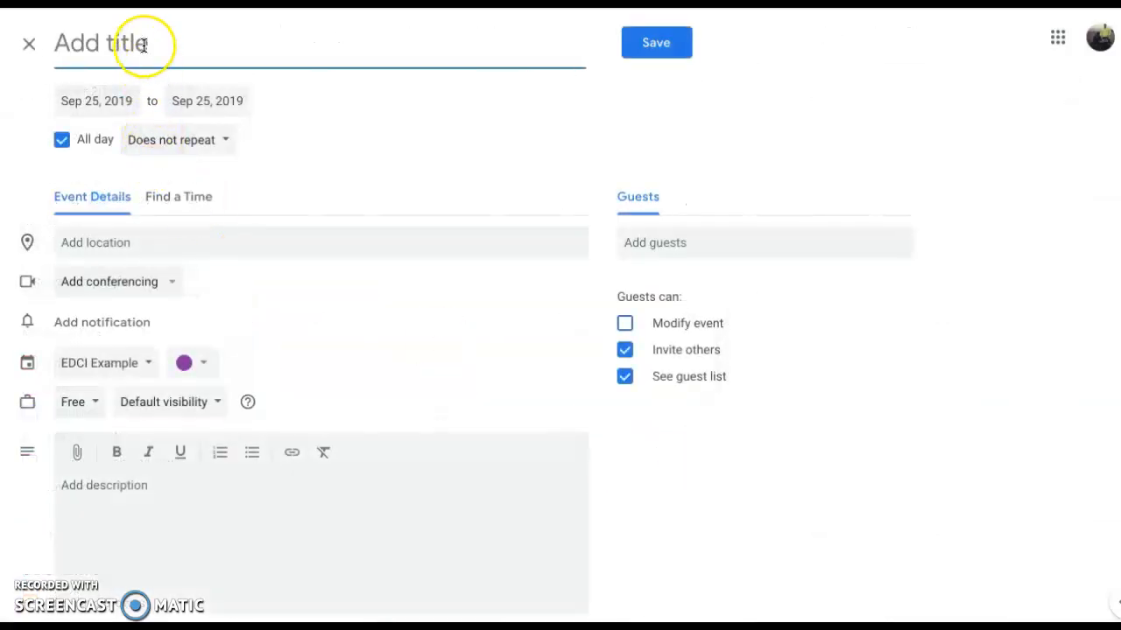
type("Day 1")
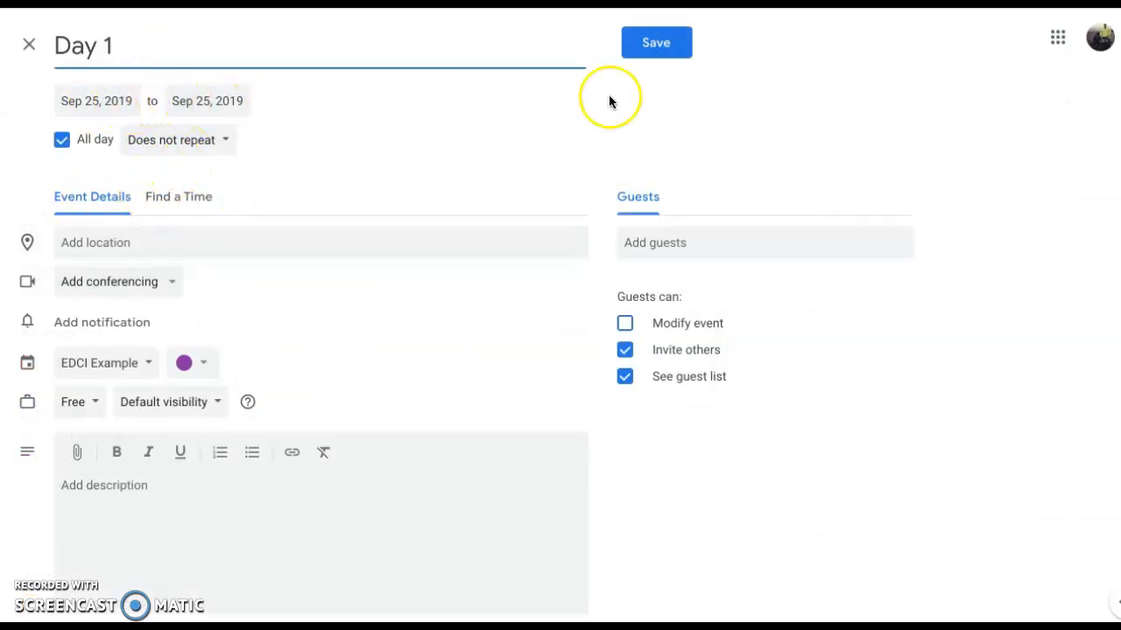
left_click(656, 43)
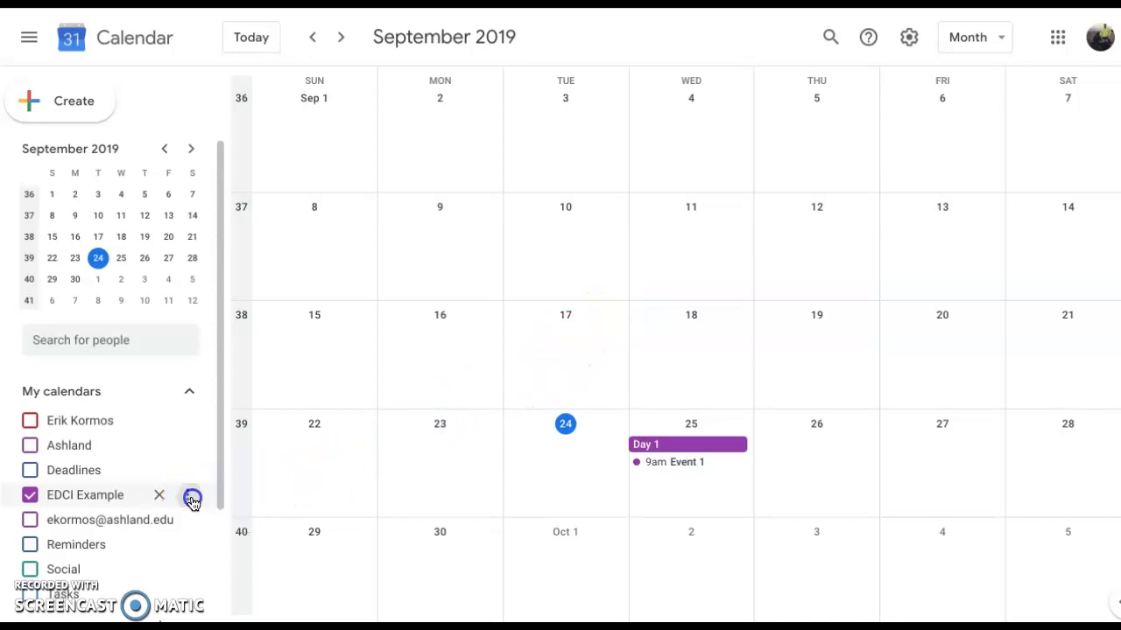
Make the EDCI Example calendar available to the public in its access permissions and accept the warning.
left_click(189, 498)
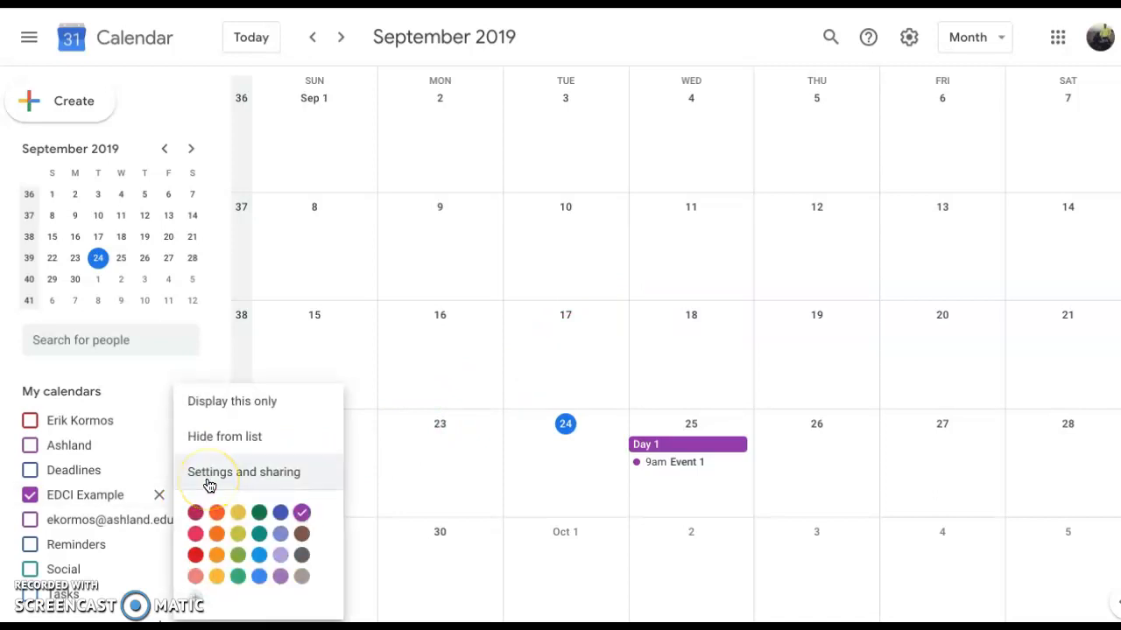
left_click(209, 485)
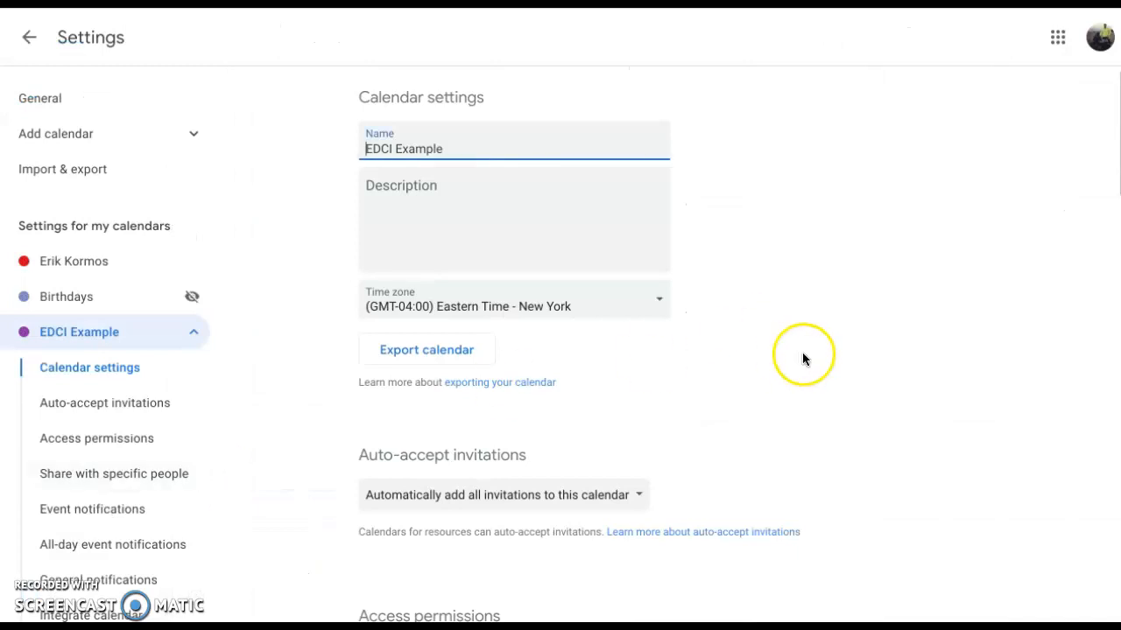
scroll(803, 354, "down", 4)
scroll(803, 360, "down", 2)
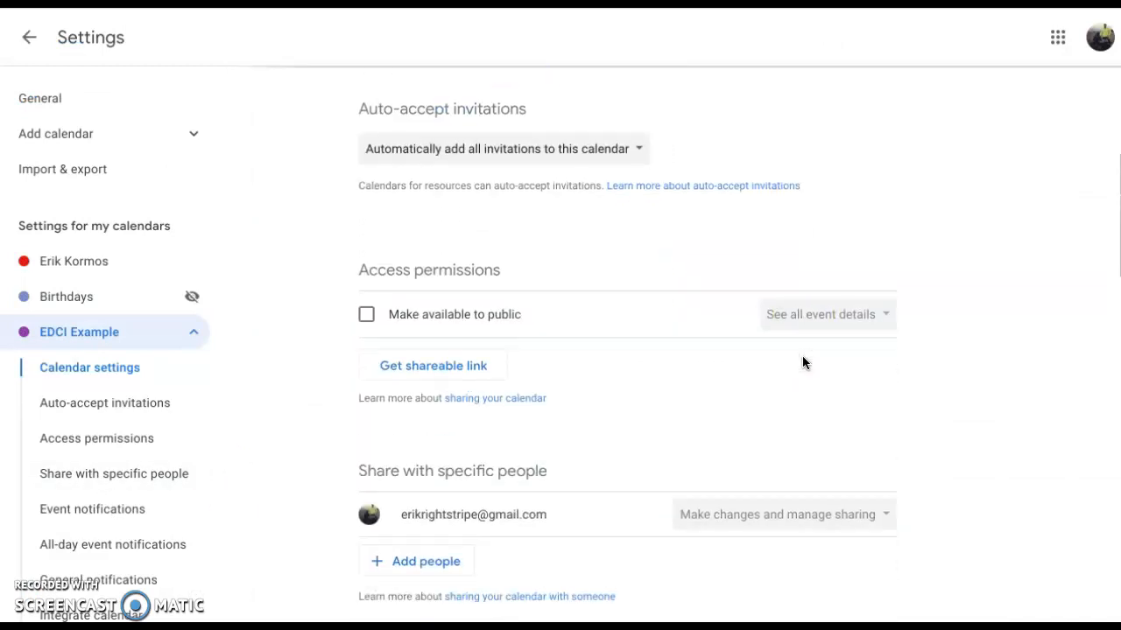
left_click(366, 250)
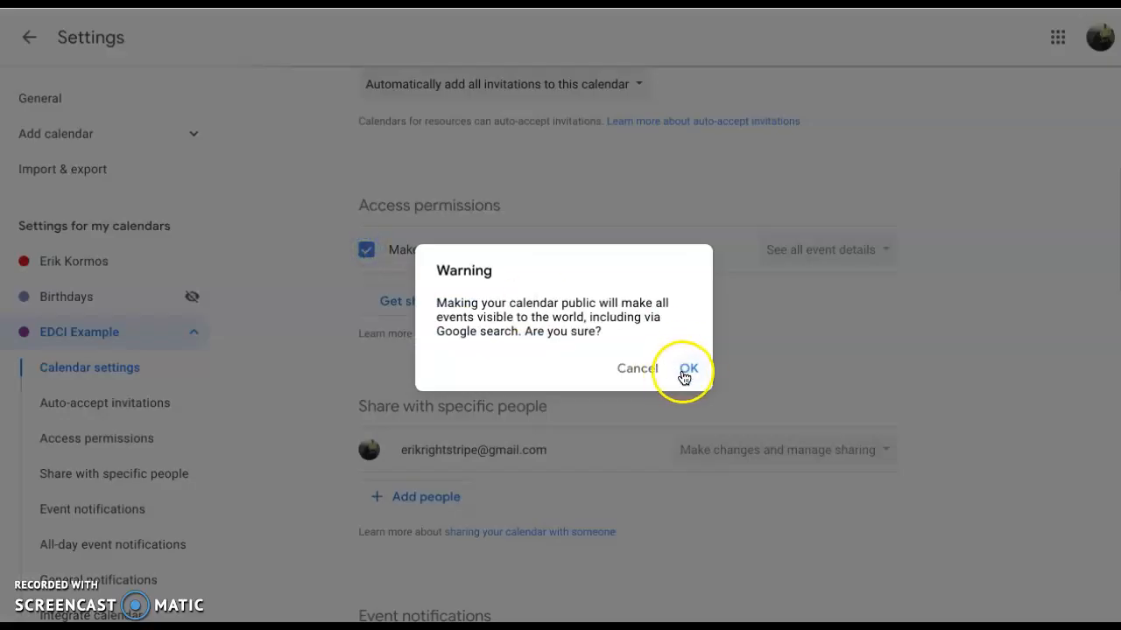
left_click(688, 372)
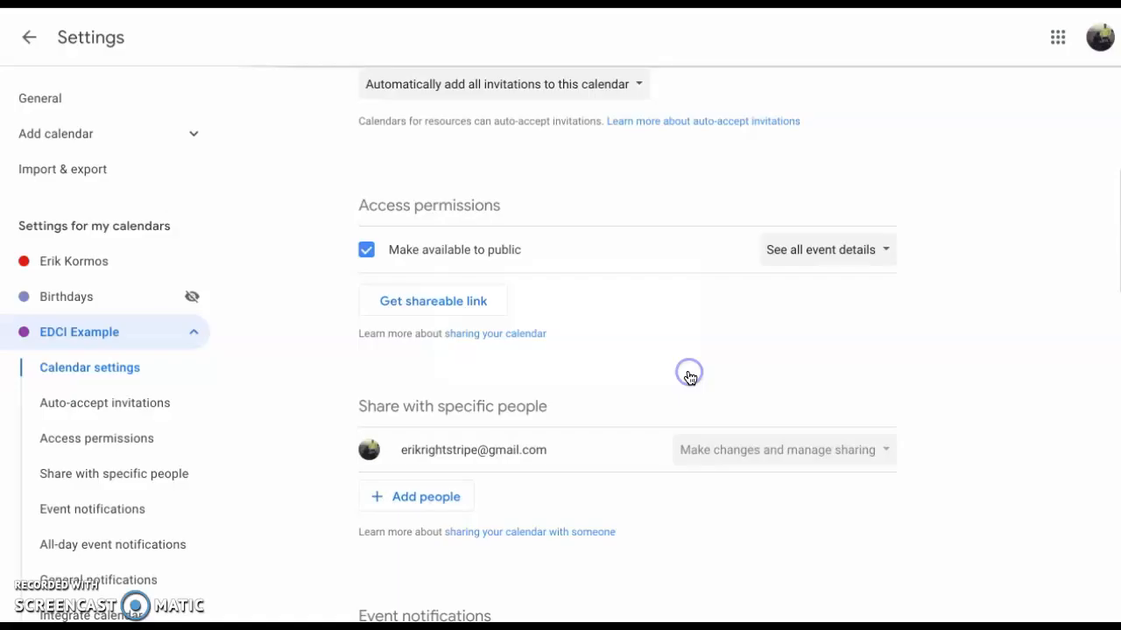
View the calendar's shareable link and the options for sharing with specific people, closing both without changes.
left_click(477, 308)
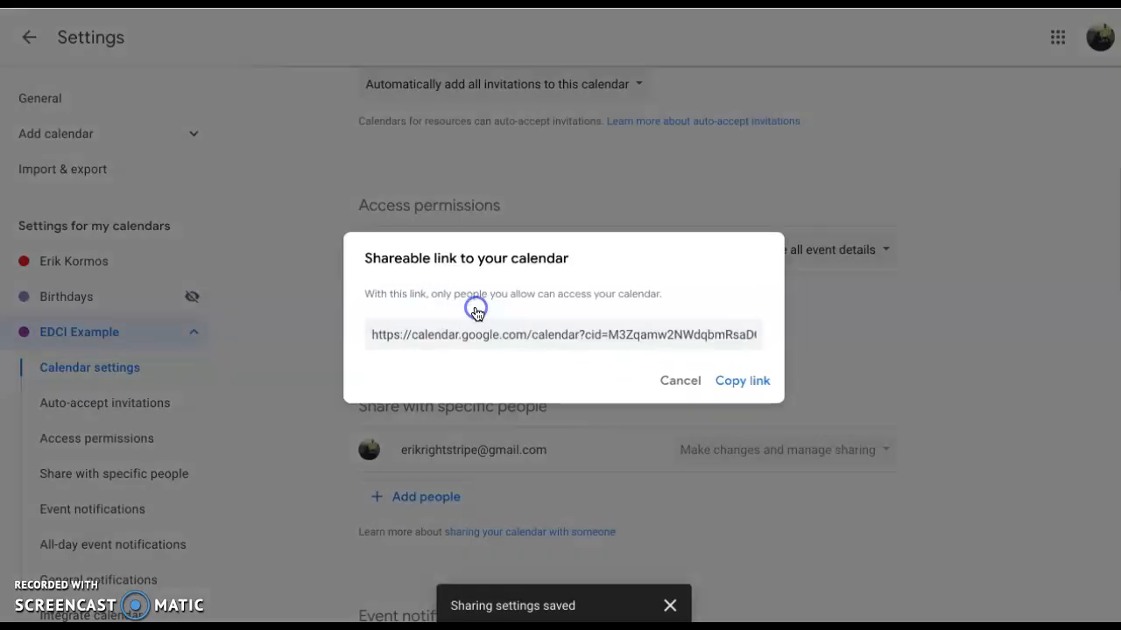
left_click(677, 382)
scroll(376, 376, "down", 1)
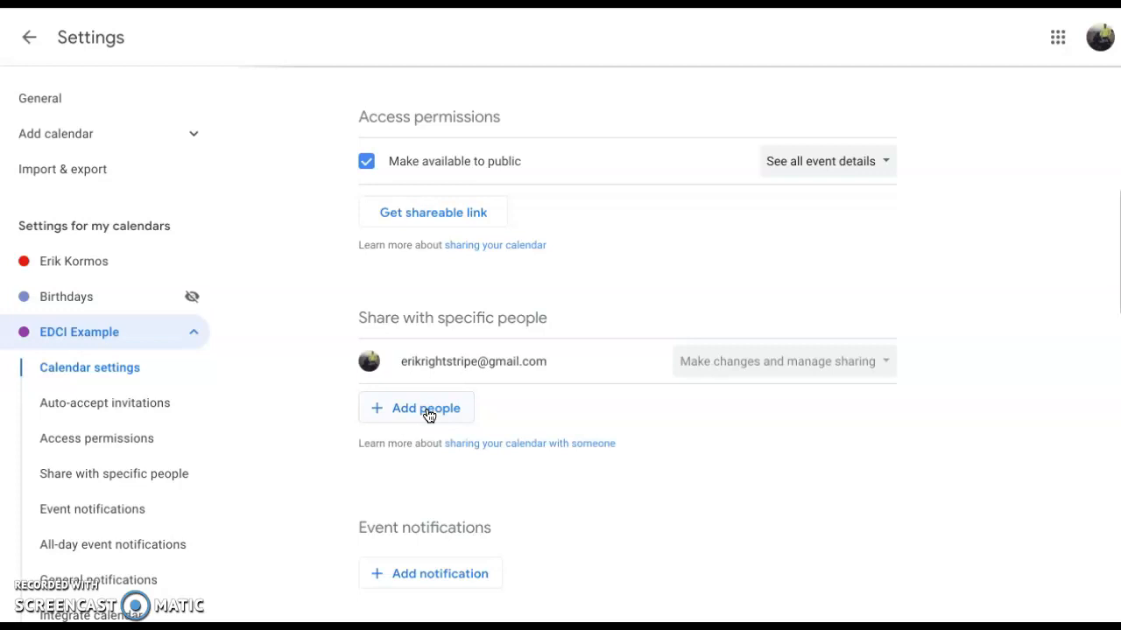
left_click(428, 409)
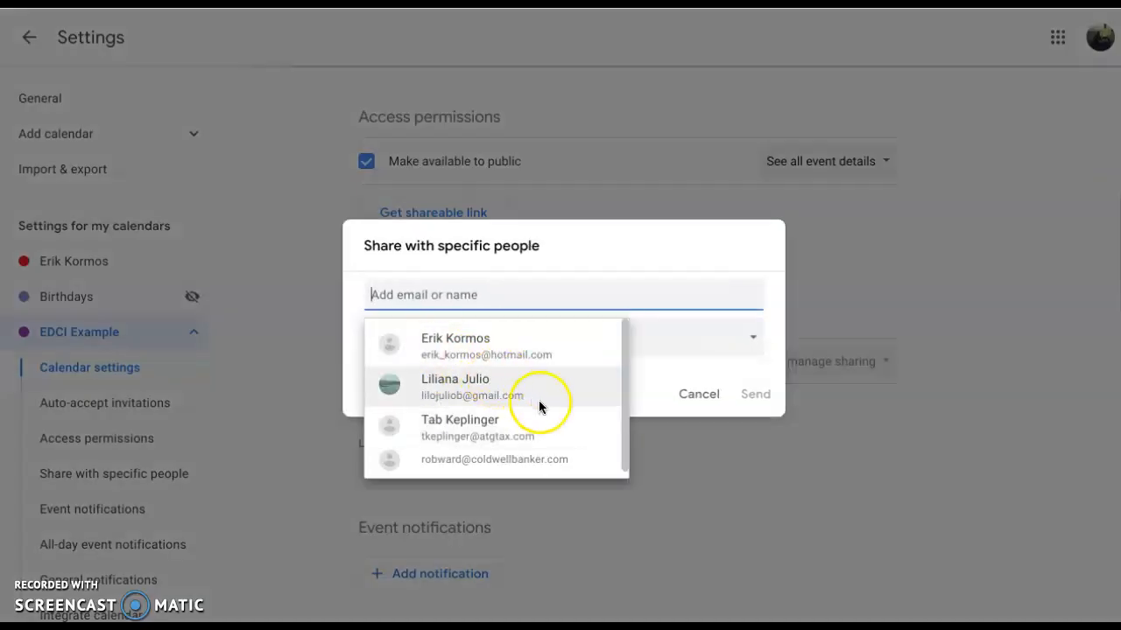
left_click(680, 399)
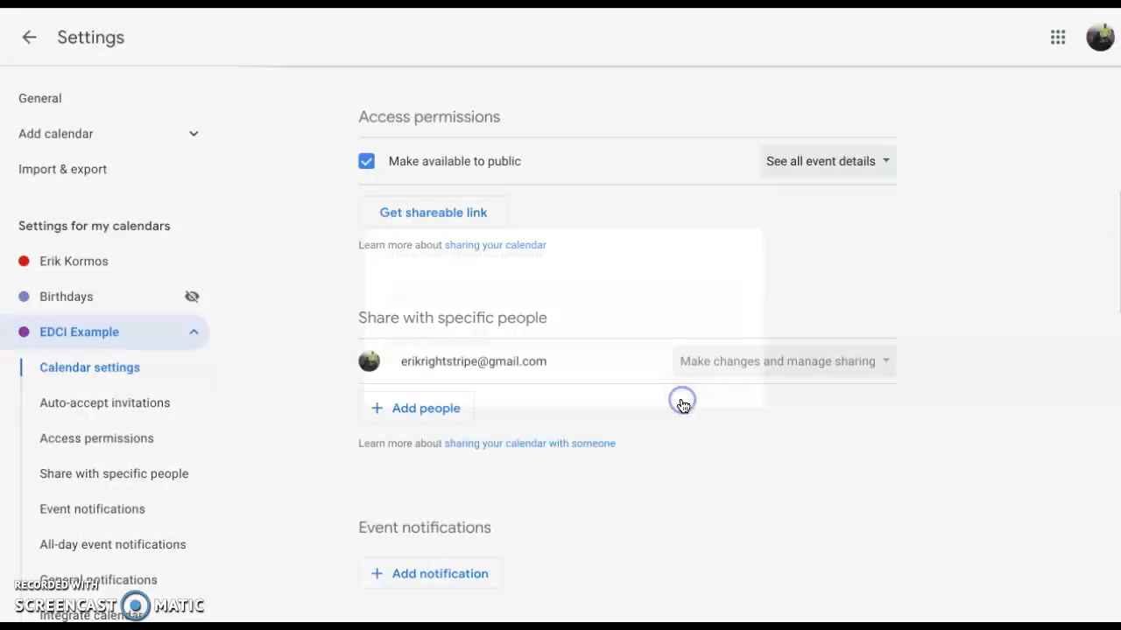
Copy the embed code from the EDCI Example calendar's integration settings.
scroll(317, 438, "down", 3)
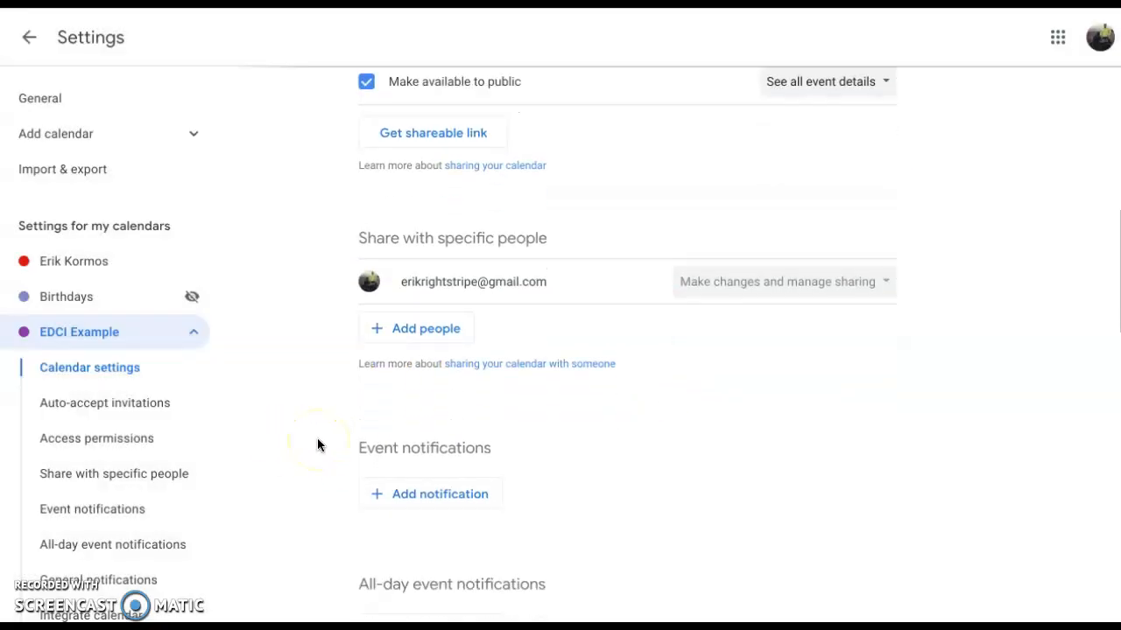
scroll(330, 439, "down", 4)
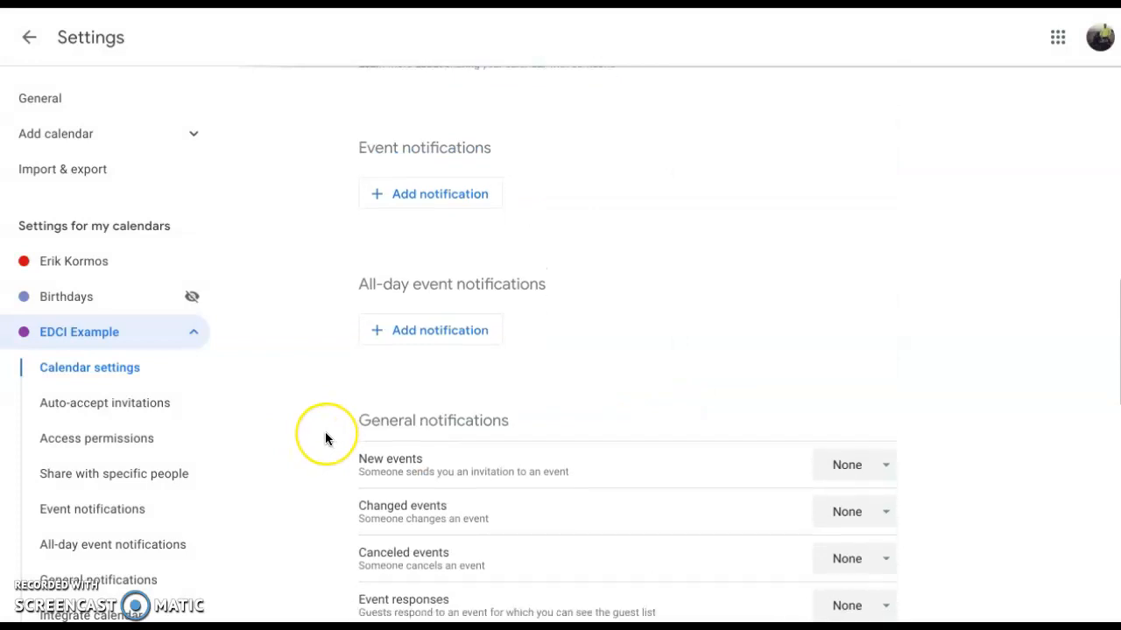
scroll(325, 433, "down", 5)
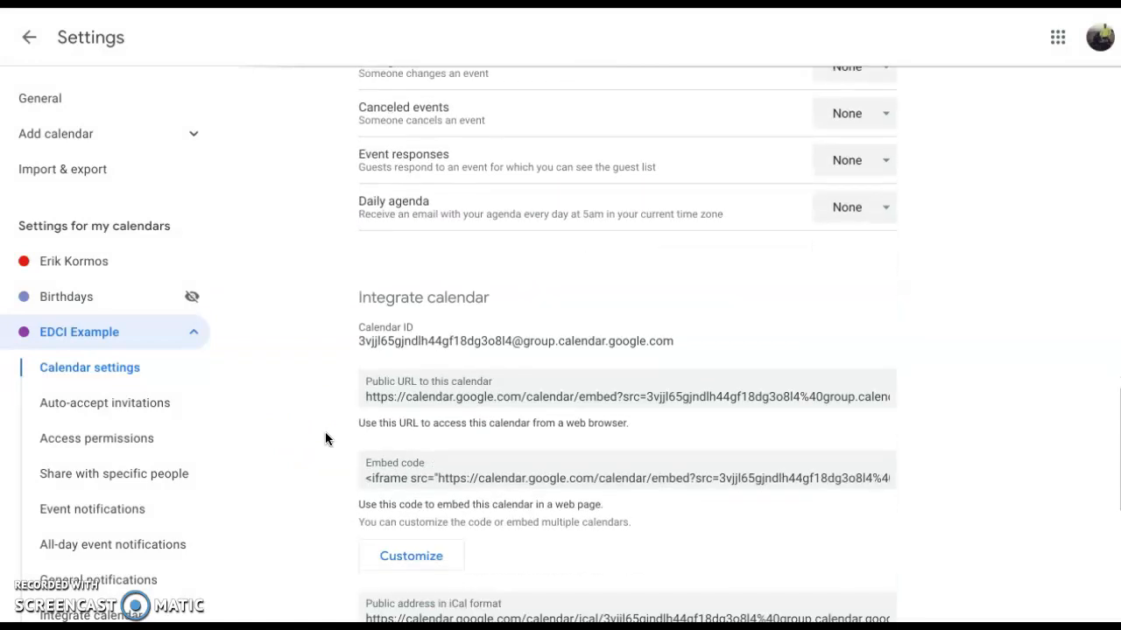
scroll(325, 438, "down", 1)
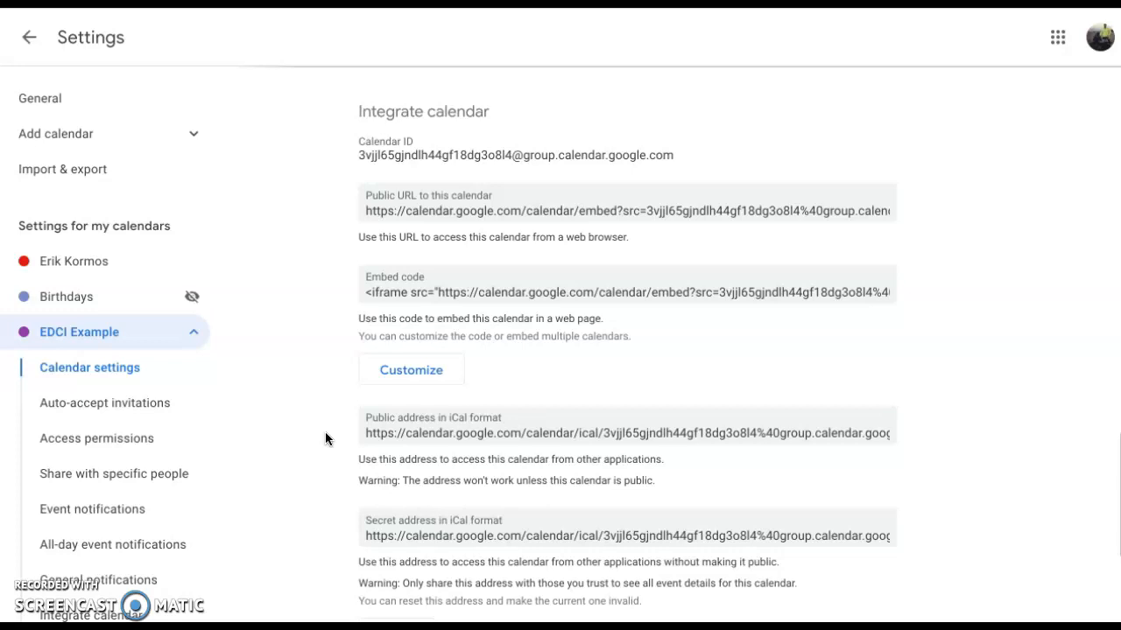
left_click(416, 401)
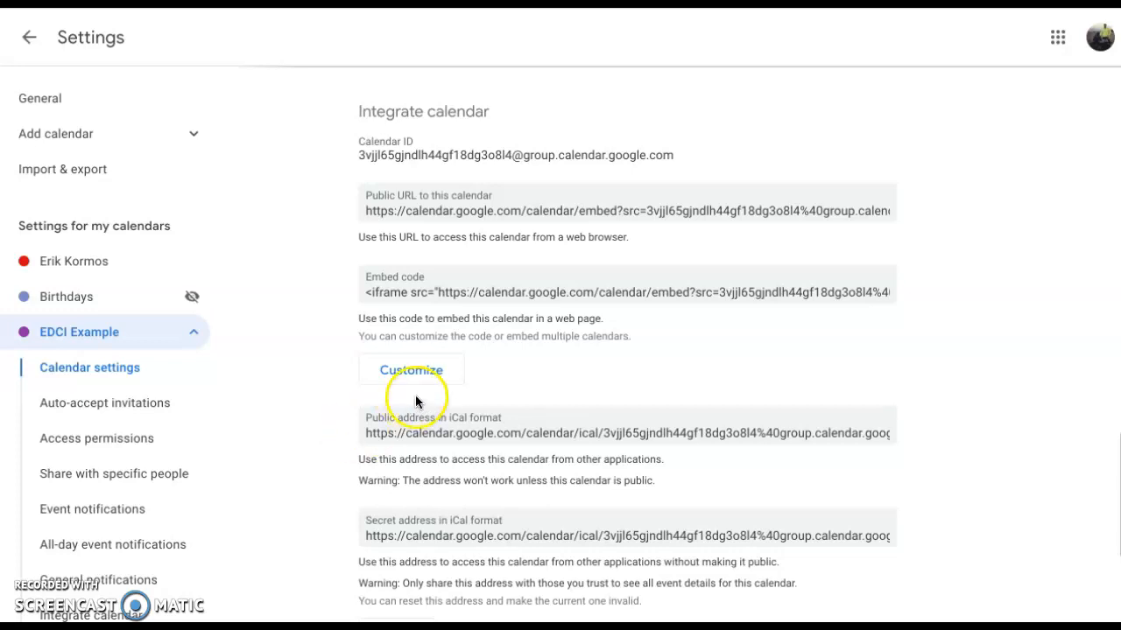
left_click(465, 292)
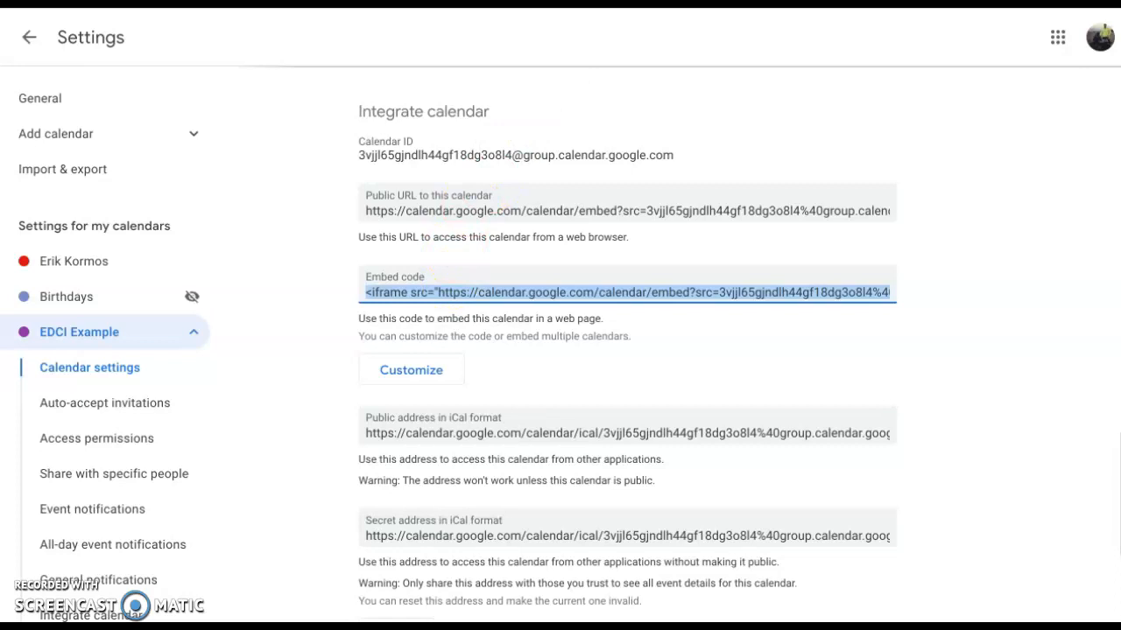
Switch to the Blogger layout of EDCI Blog 1 and add an HTML/JavaScript gadget to Sidebar (Top).
left_click(271, 4)
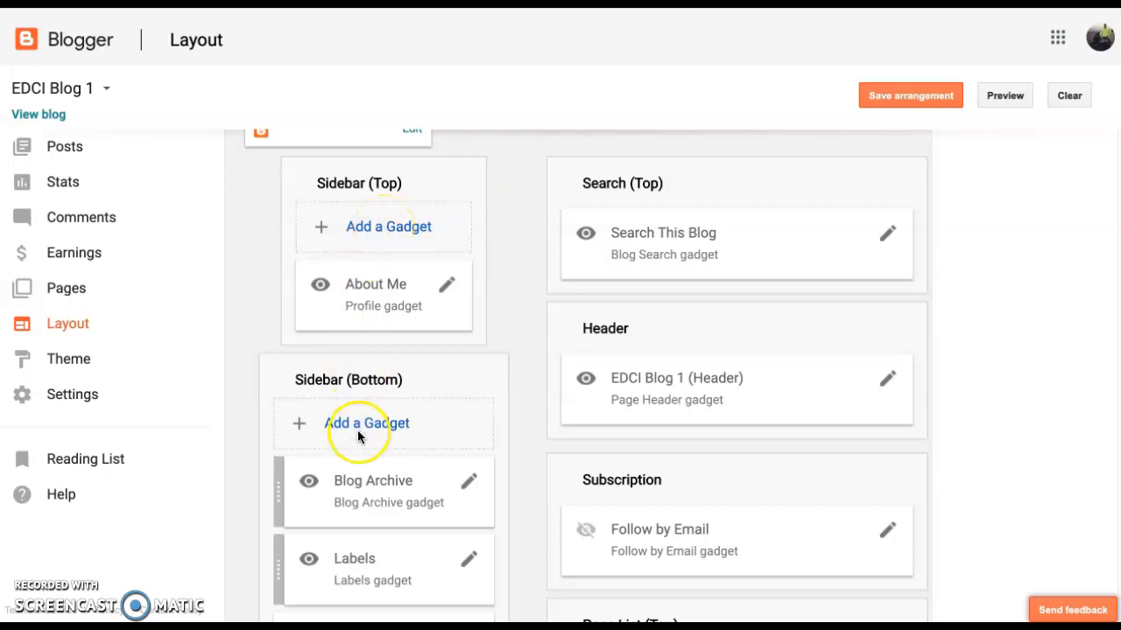
left_click(378, 225)
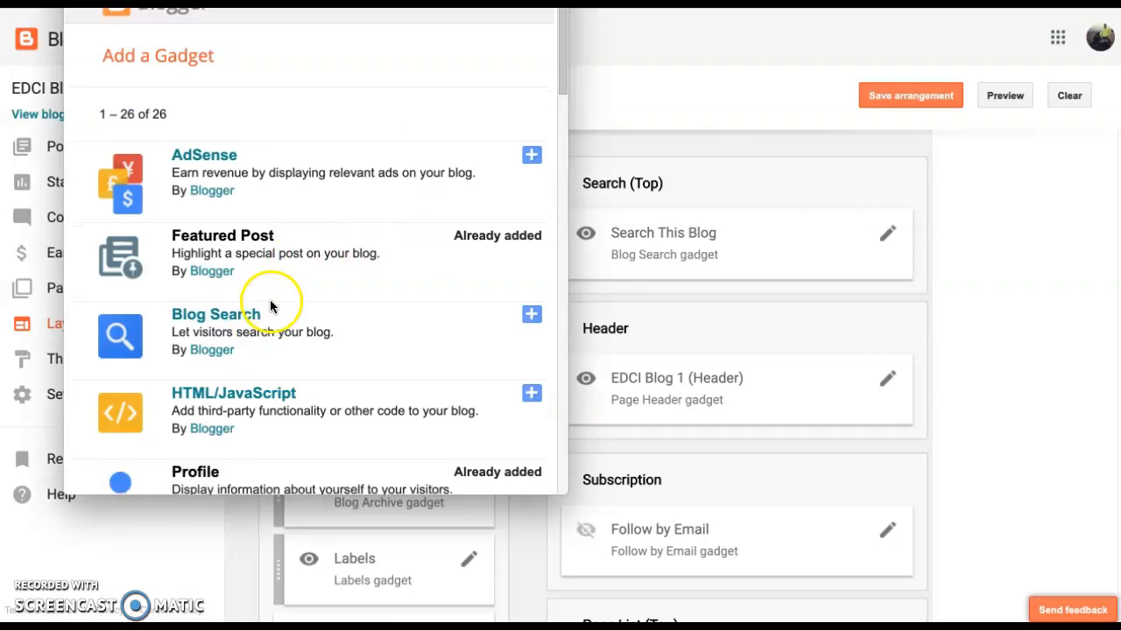
scroll(269, 299, "down", 1)
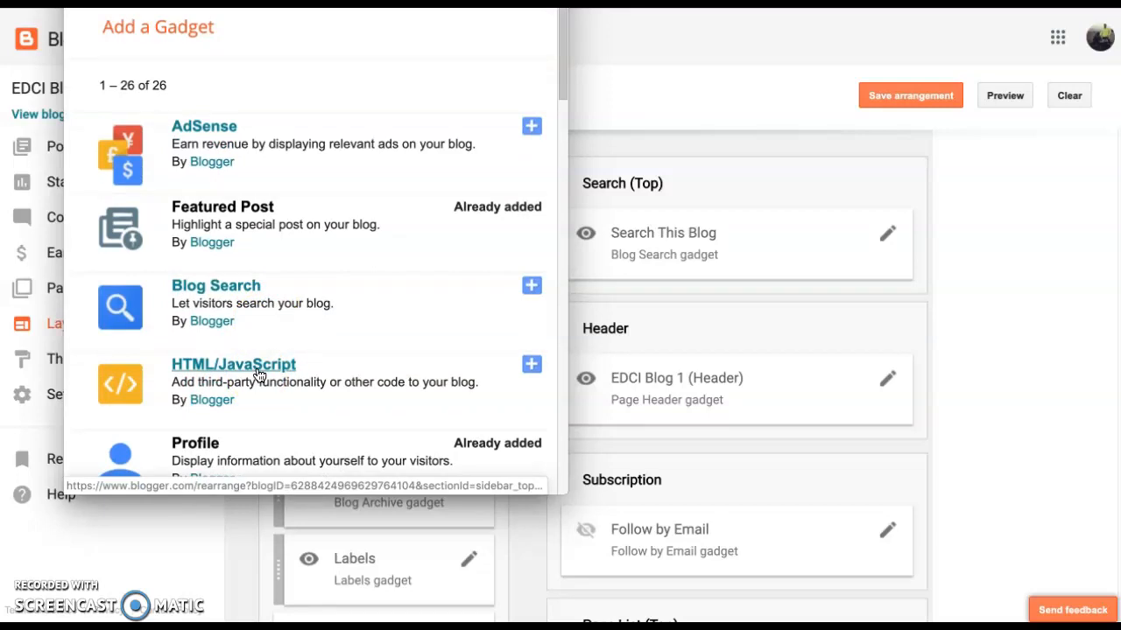
left_click(259, 375)
Title the gadget Class Calendar, paste the calendar's iframe embed code as its content, and save it.
left_click(253, 304)
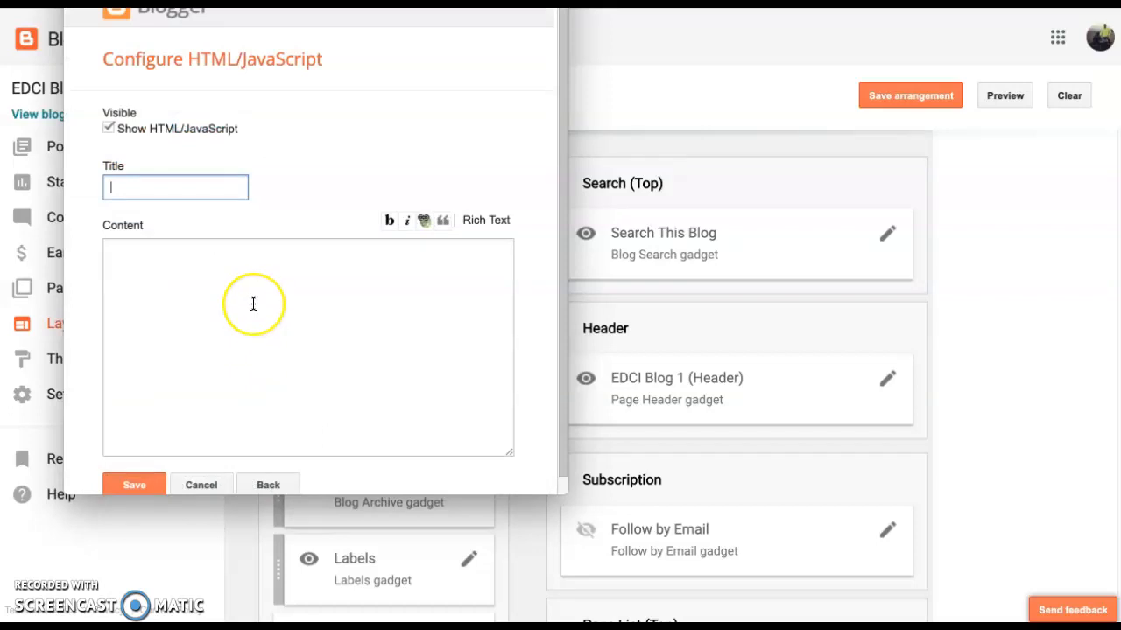
type("Class Calendar")
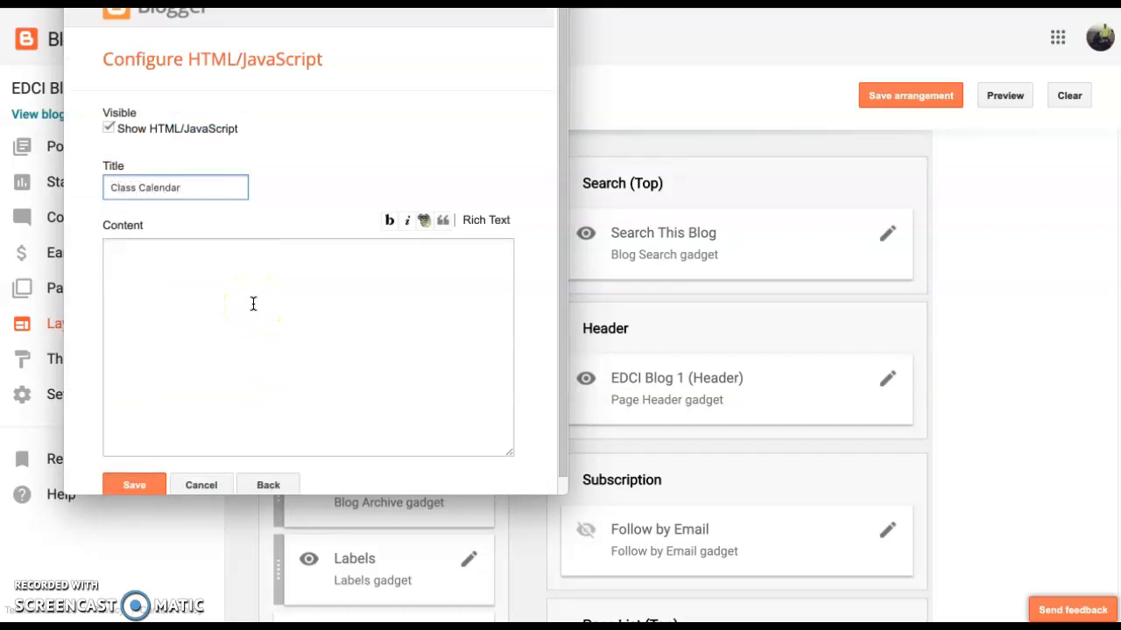
left_click(184, 307)
type("<iframe src=\"https://calendar.google.com/calendar/embed?src=3vjjl65gjndlh44gf18dg3o8l4%40group.calendar.google.com&ctz=America%2FNew_York\" style=\"border: 0\" width=\"800\" height=\"600\" frameborder=\"0\" scrolling=\"no\"></iframe>")
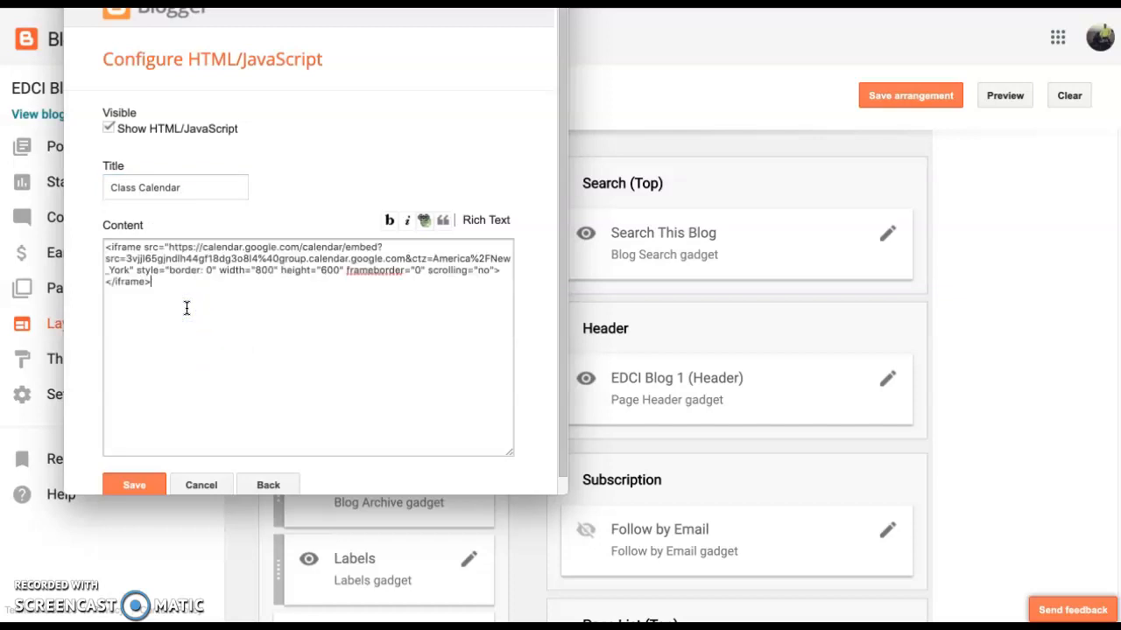
left_click(139, 483)
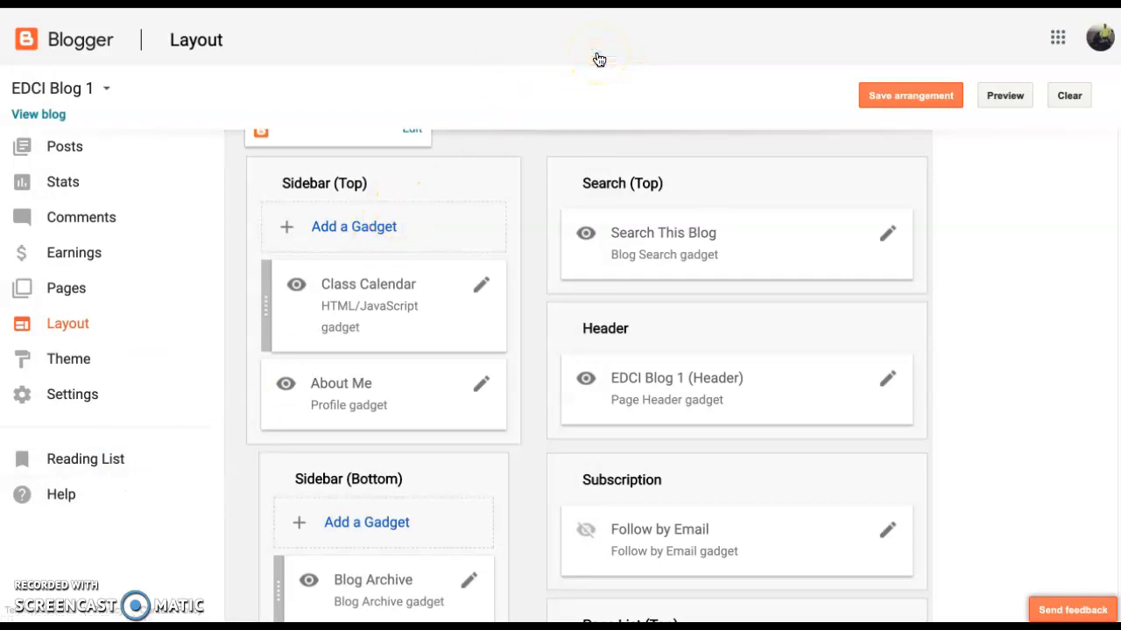
View the published EDCI Blog 1 and examine the embedded Class Calendar and its September 25 events in the blog's sidebar.
left_click(50, 114)
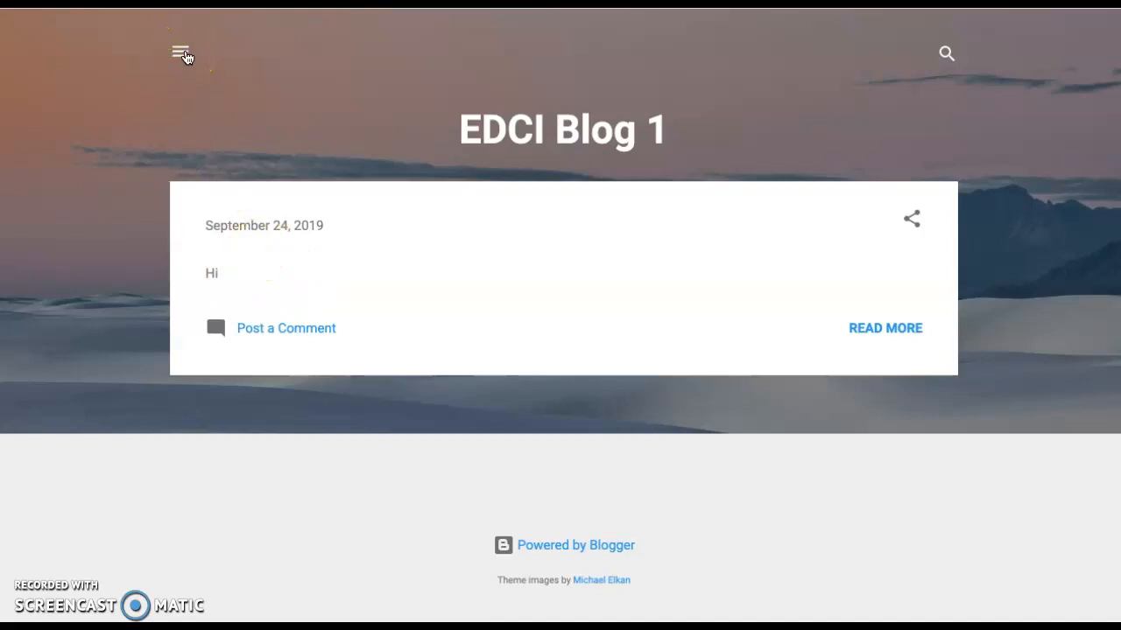
left_click(182, 54)
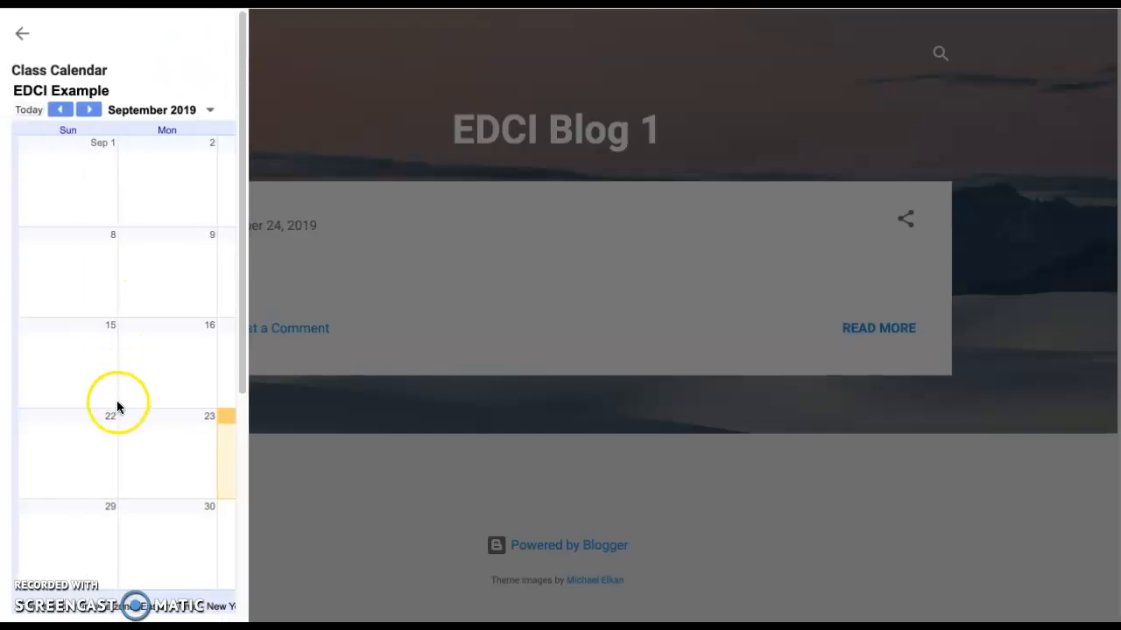
scroll(170, 380, "down", 3)
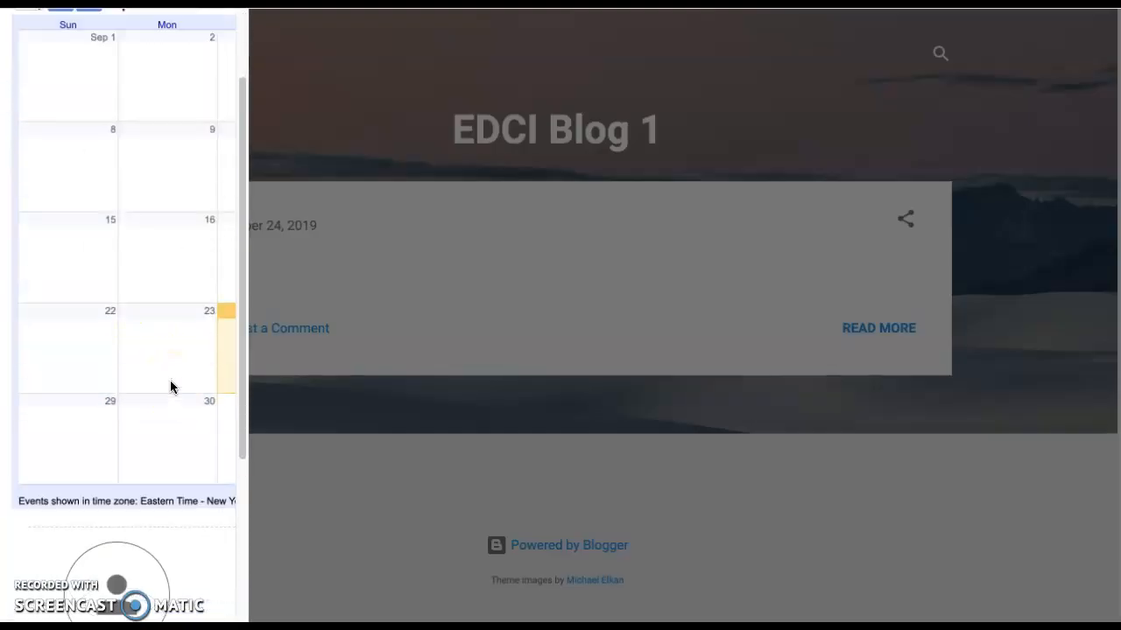
scroll(170, 381, "down", 5)
left_click_drag(57, 514, 107, 515)
scroll(162, 348, "up", 2)
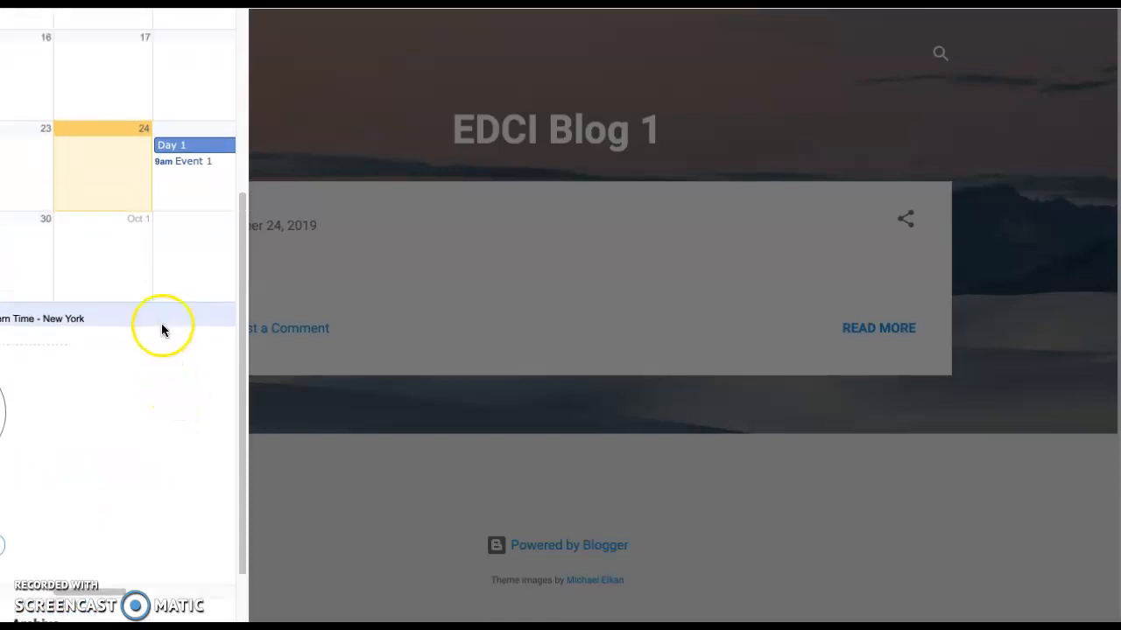
scroll(166, 316, "up", 1)
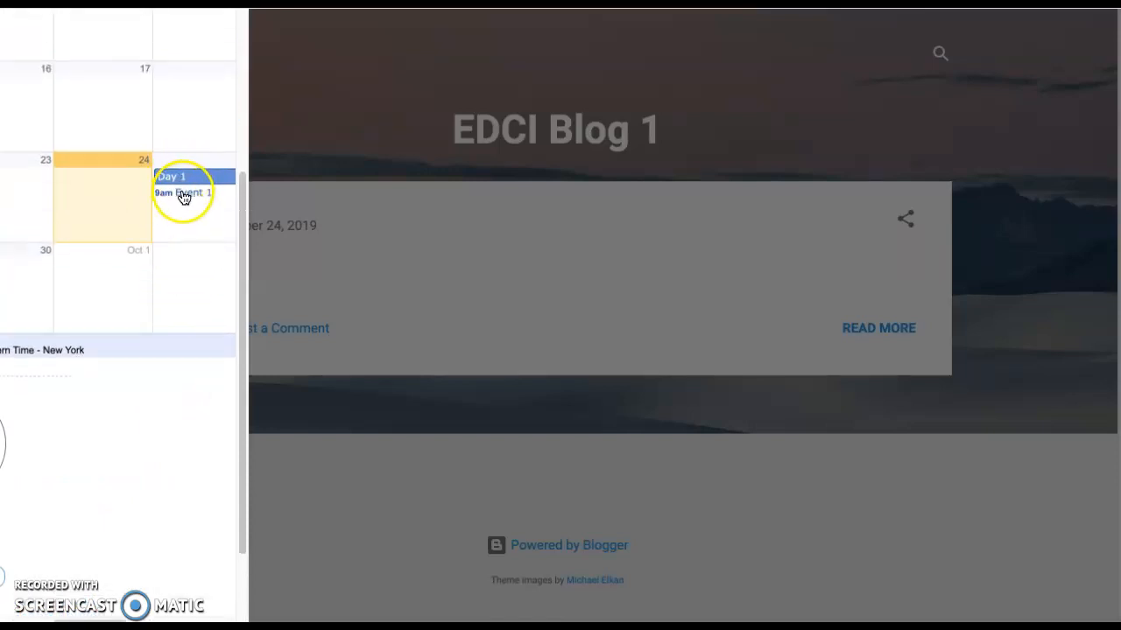
scroll(123, 521, "down", 3)
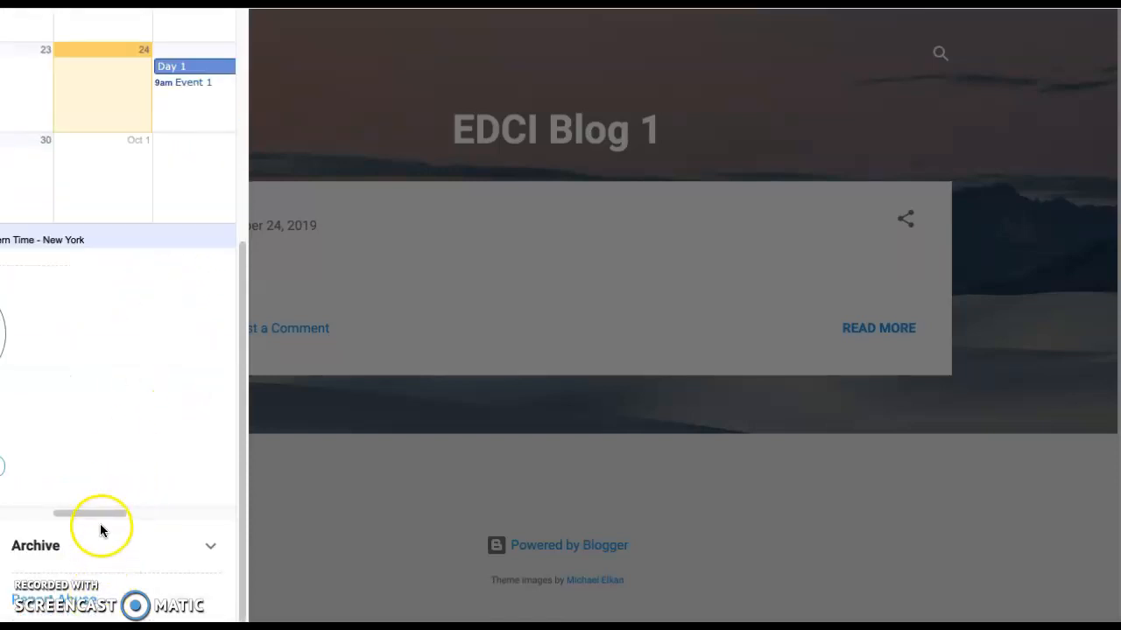
left_click_drag(82, 511, 30, 511)
left_click_drag(241, 444, 244, 236)
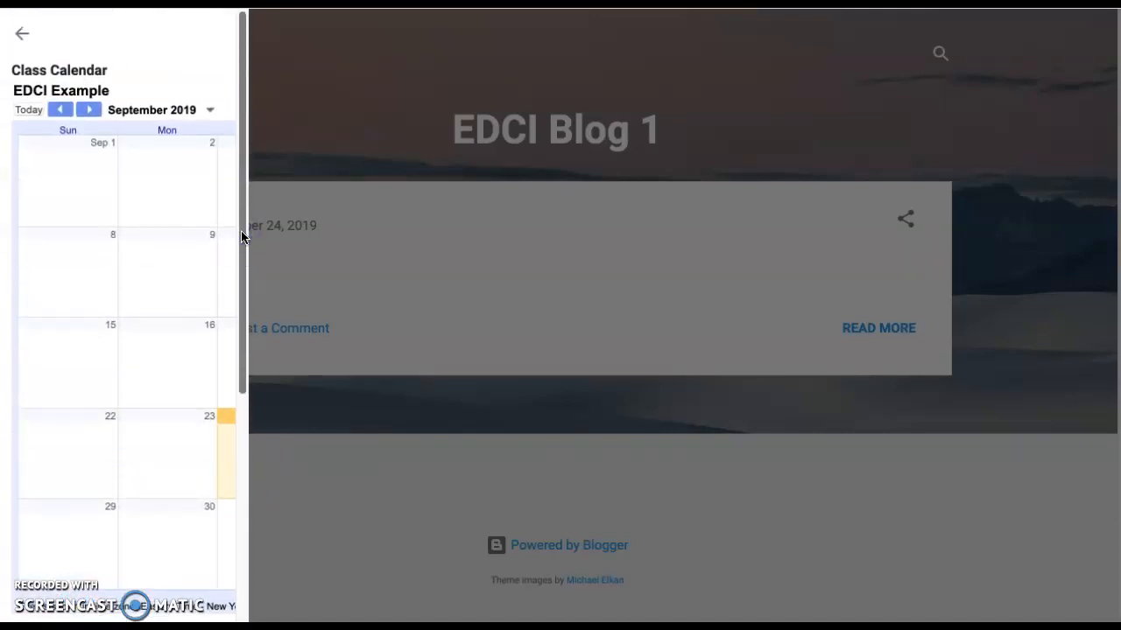